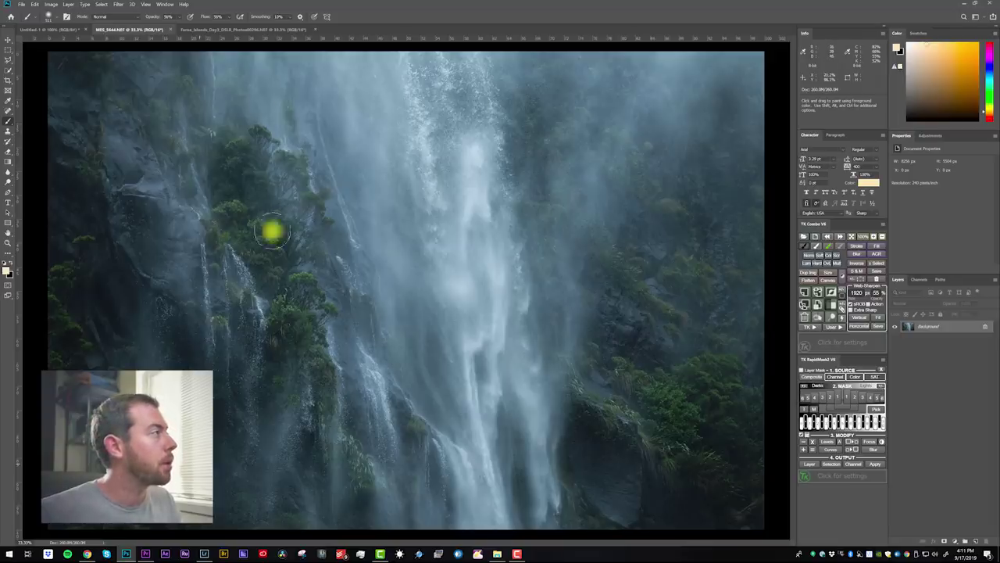
# Glance at the Faroe Islands photo, then add an empty Layer 1 to MES_5444.NEF.
pyautogui.click(234, 29)
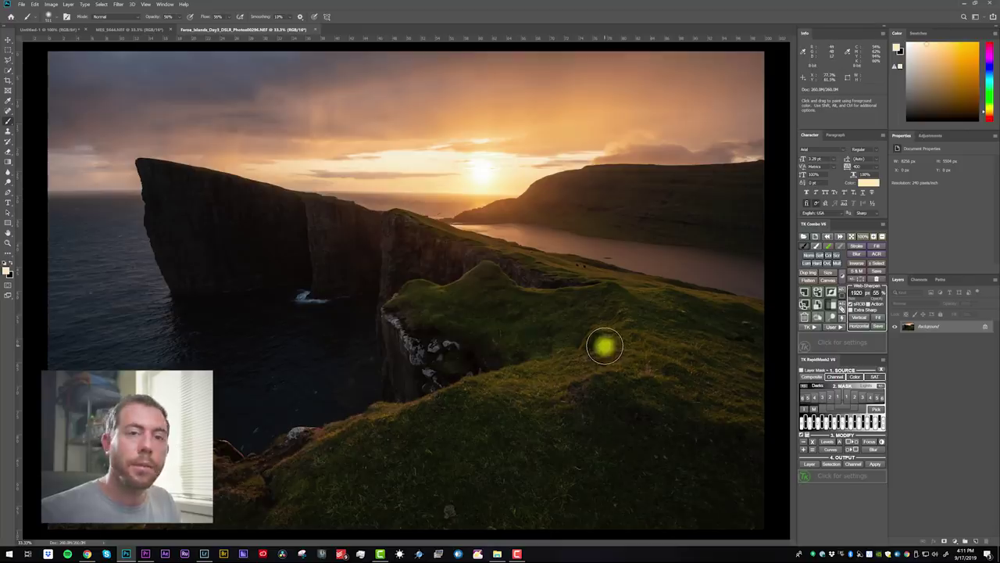
pyautogui.click(133, 29)
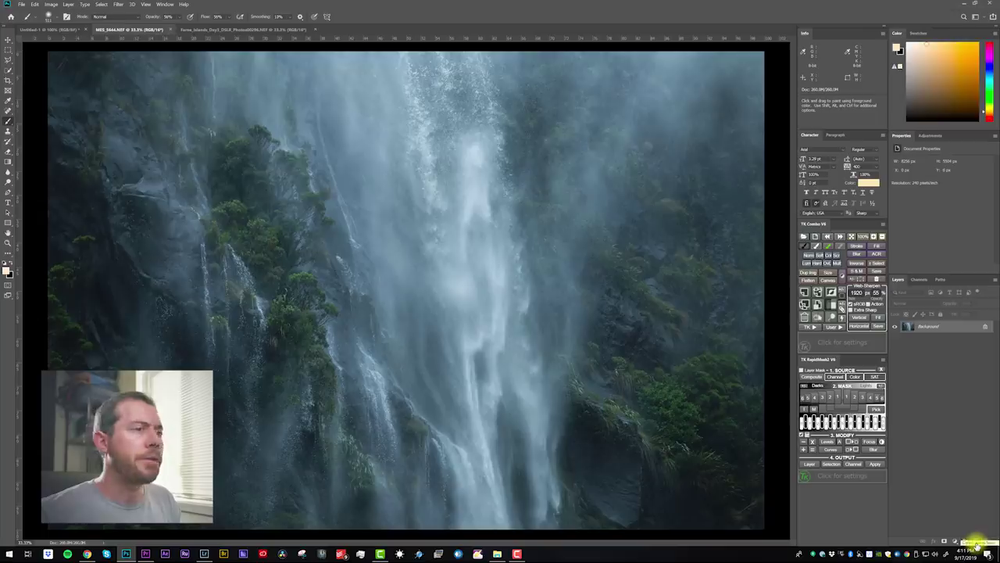
pyautogui.click(976, 541)
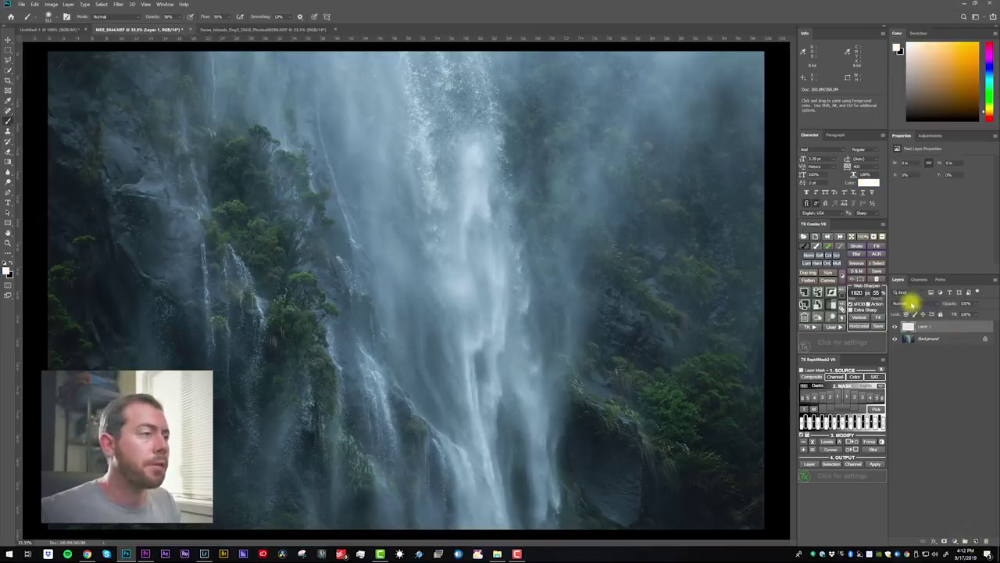
# Set the new layer to Soft Light and adjust the brush size, hardness and opacity.
pyautogui.click(910, 303)
pyautogui.click(916, 406)
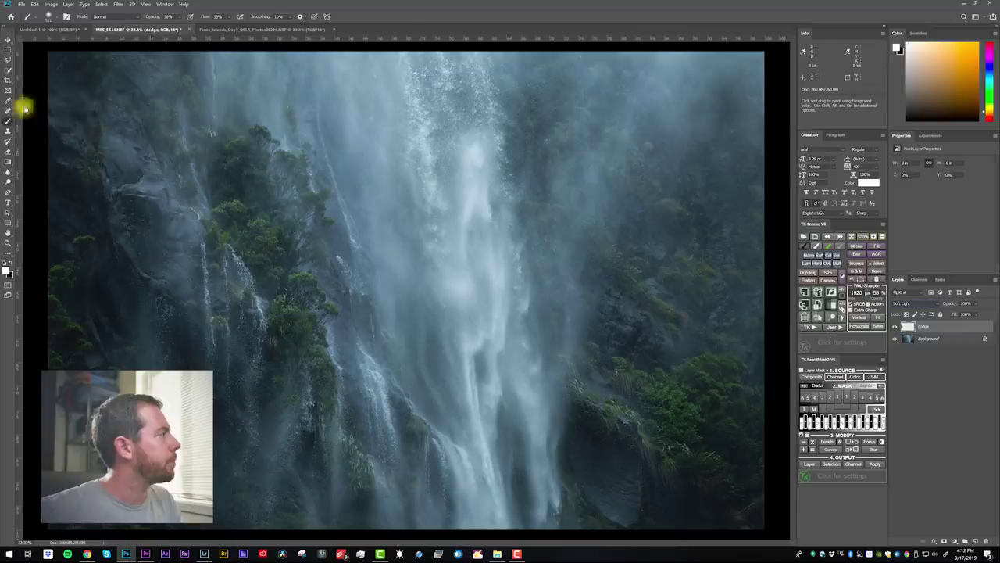
pyautogui.click(49, 16)
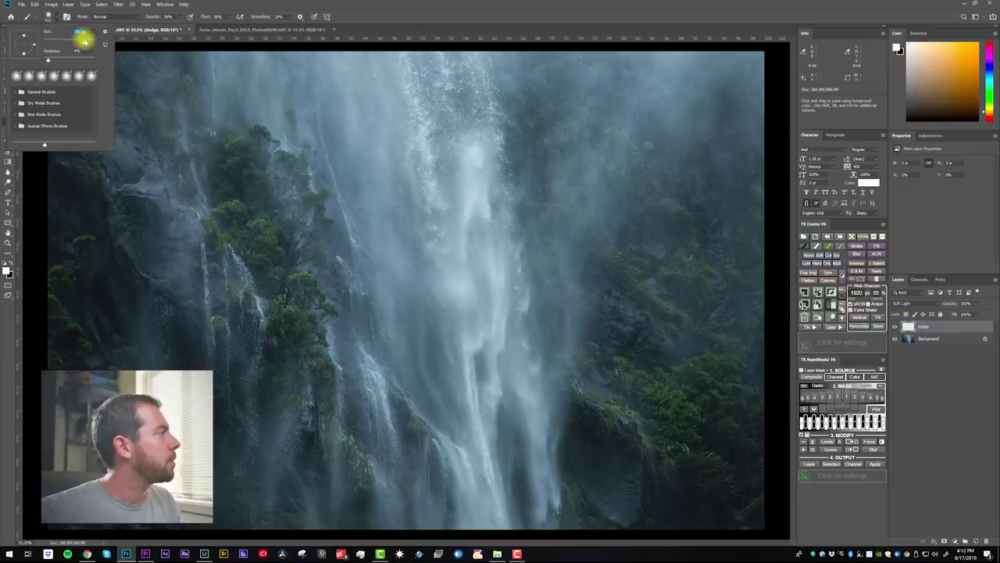
pyautogui.click(179, 16)
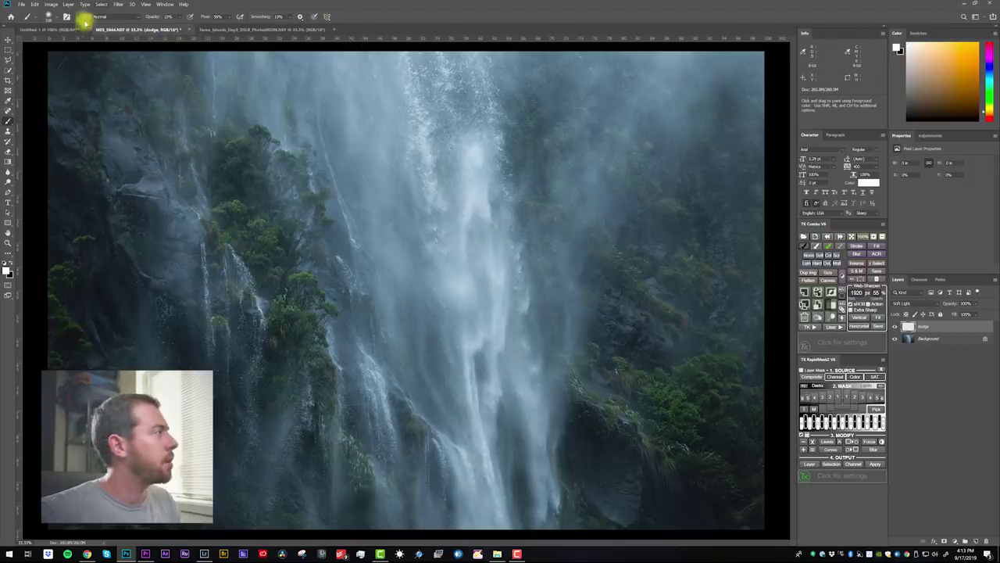
pyautogui.click(48, 17)
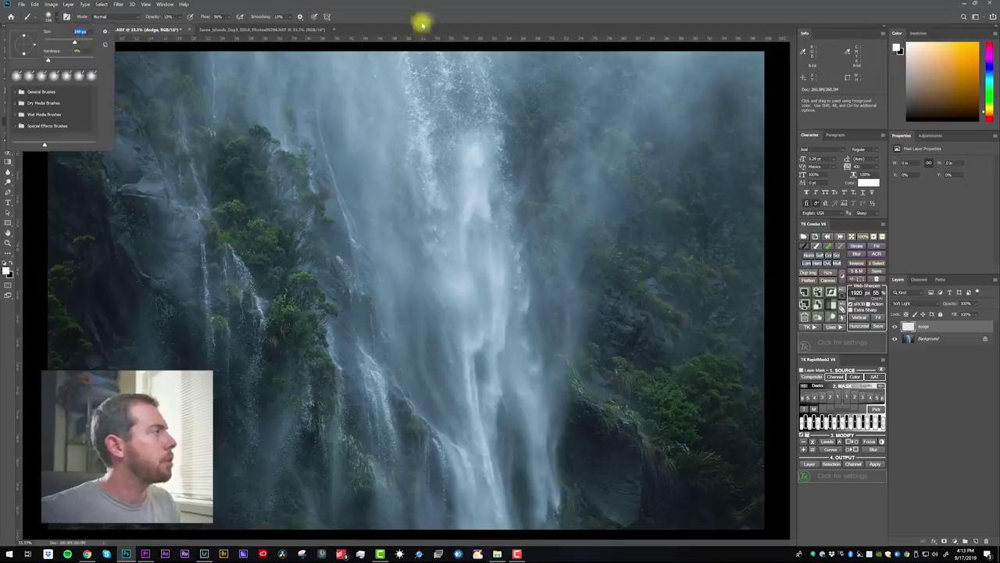
pyautogui.click(380, 319)
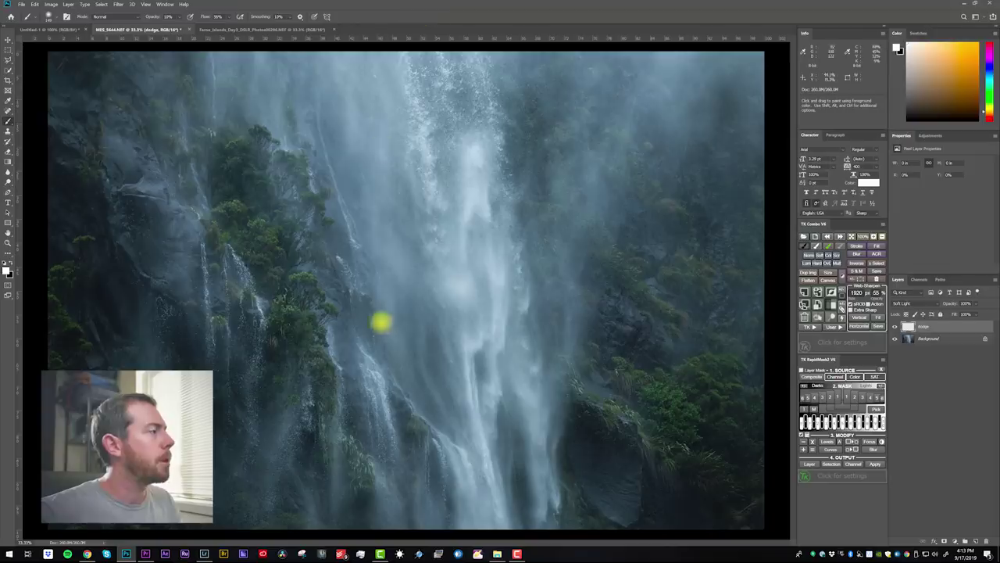
pyautogui.click(50, 16)
pyautogui.click(437, 16)
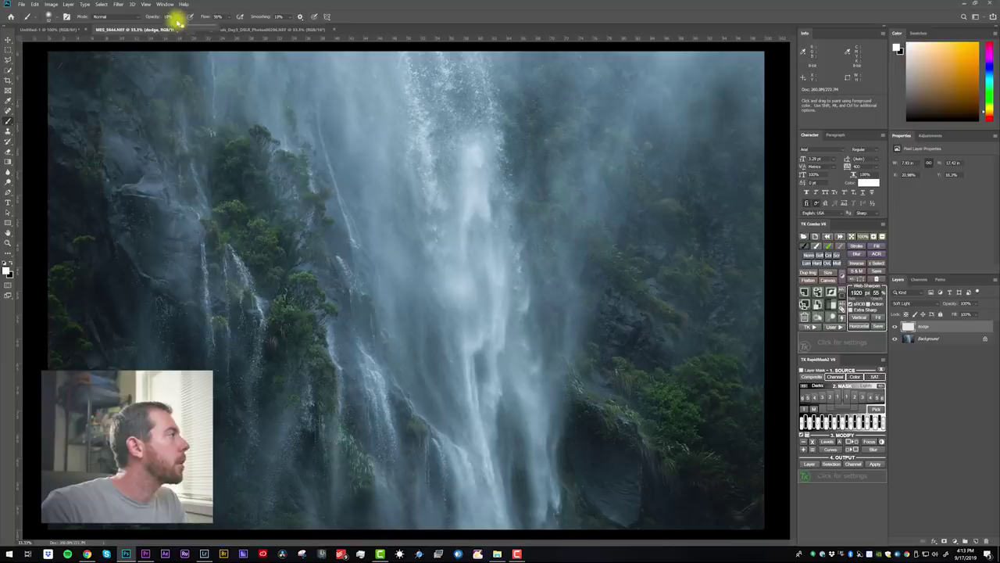
# Lower the brush opacity to 9% and paint white light down the waterfall's centre.
pyautogui.click(186, 31)
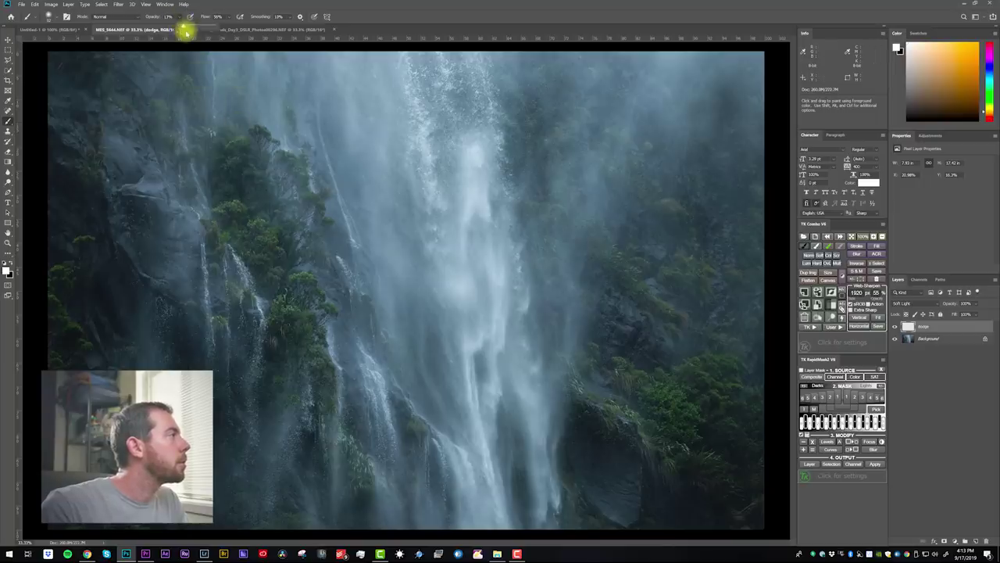
pyautogui.moveTo(186, 32); pyautogui.dragTo(180, 28)
pyautogui.click(163, 16)
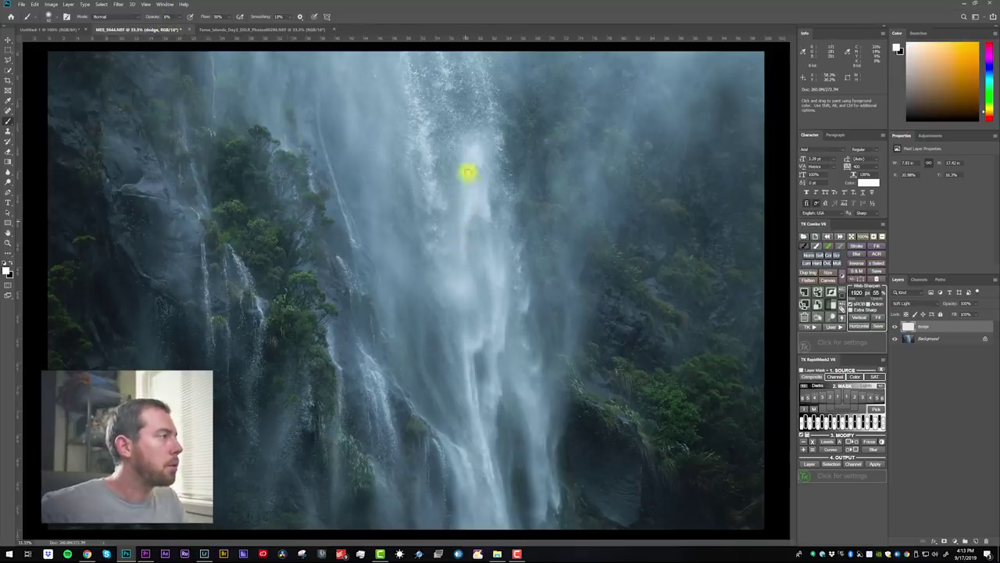
pyautogui.moveTo(469, 179)
pyautogui.mouseDown()
pyautogui.moveTo(487, 212)
pyautogui.moveTo(477, 156)
pyautogui.moveTo(498, 259)
pyautogui.moveTo(495, 295)
pyautogui.moveTo(503, 247)
pyautogui.moveTo(494, 338)
pyautogui.moveTo(505, 330)
pyautogui.moveTo(501, 342)
pyautogui.moveTo(482, 326)
pyautogui.moveTo(469, 346)
pyautogui.mouseUp()
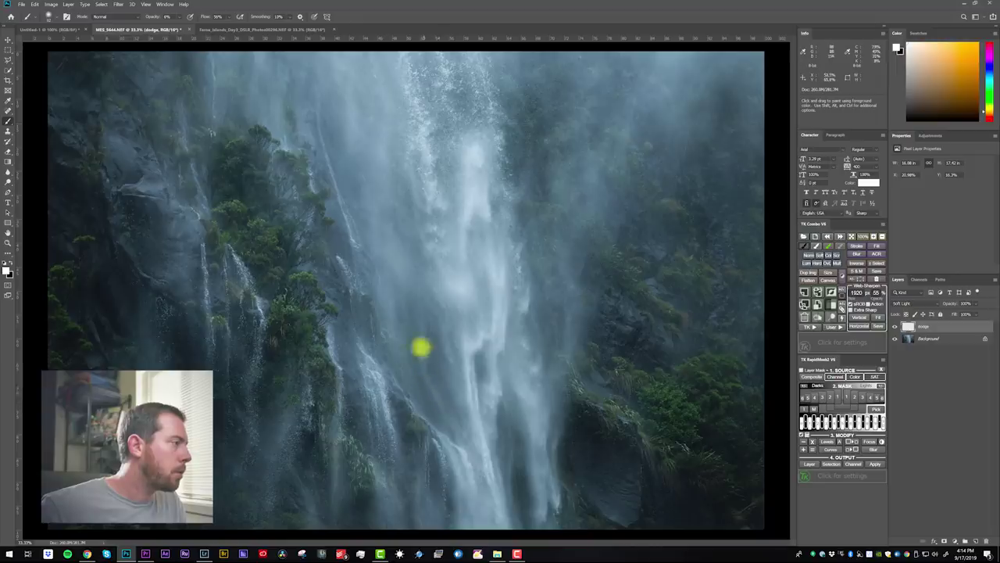
# Recheck the brush size and hardness settings and open the dodge layer's blend modes.
pyautogui.click(49, 16)
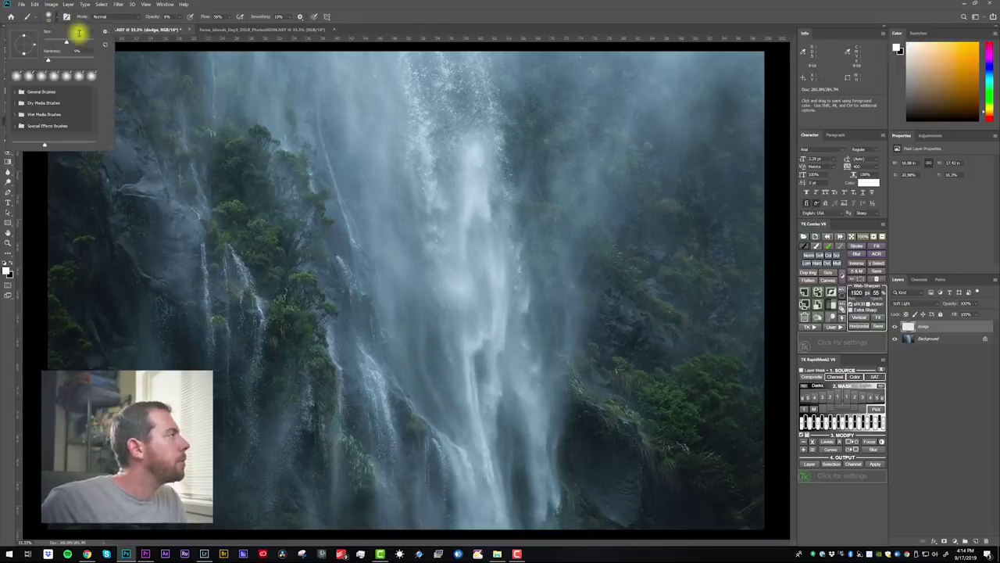
pyautogui.click(439, 394)
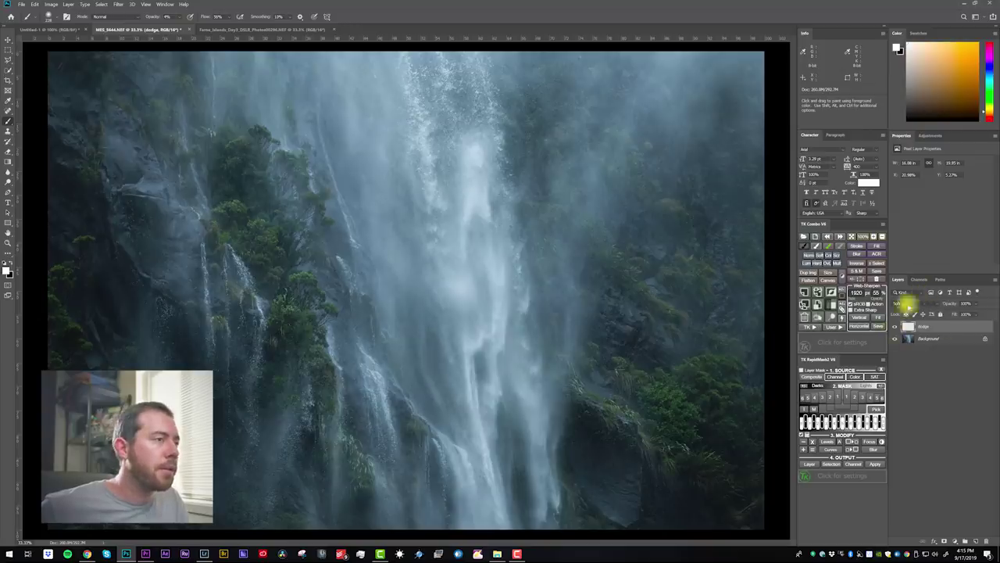
pyautogui.click(911, 303)
# Compare Normal, Soft Light and Overlay on the dodge layer, settling on Overlay.
pyautogui.click(906, 306)
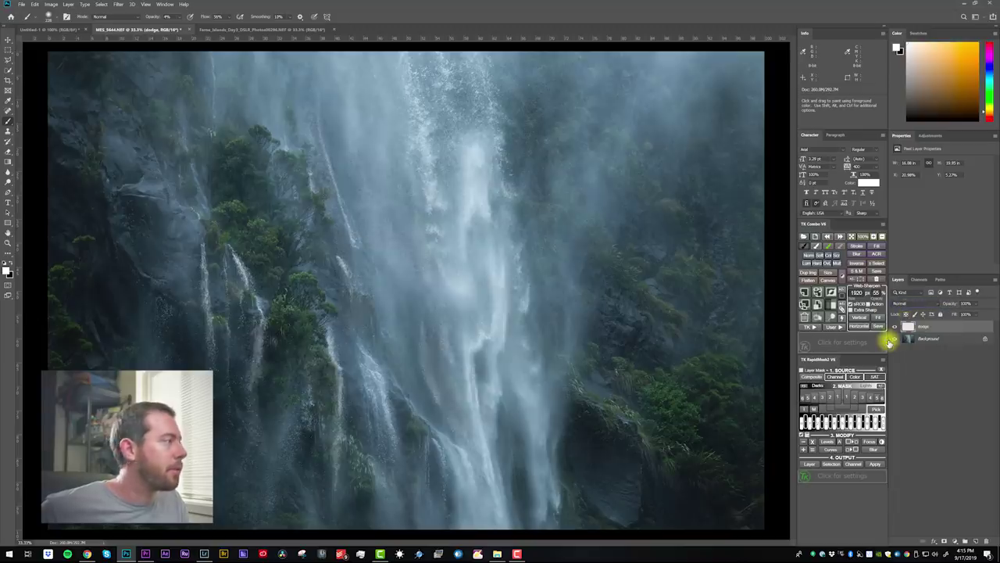
pyautogui.click(894, 326)
pyautogui.click(894, 325)
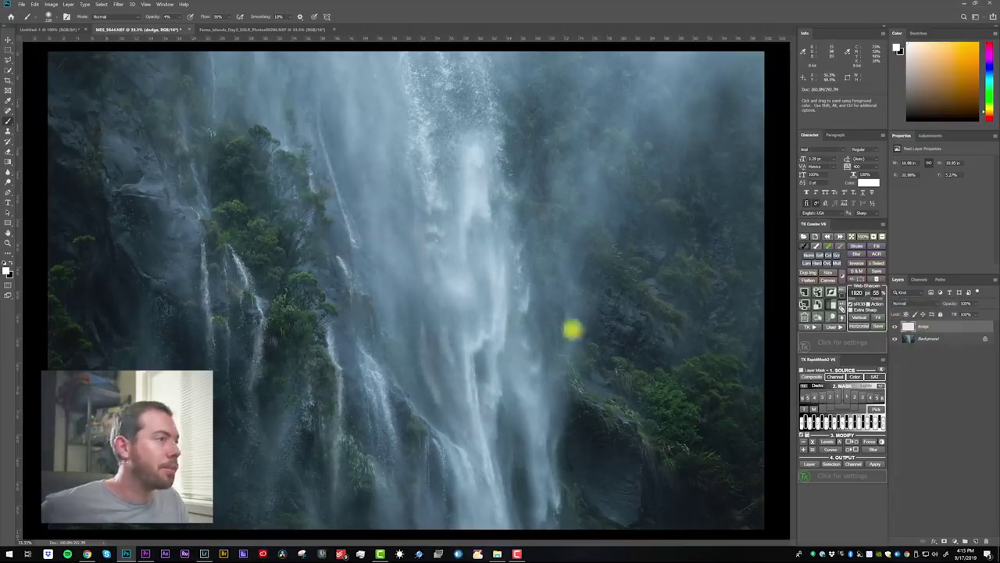
pyautogui.click(911, 303)
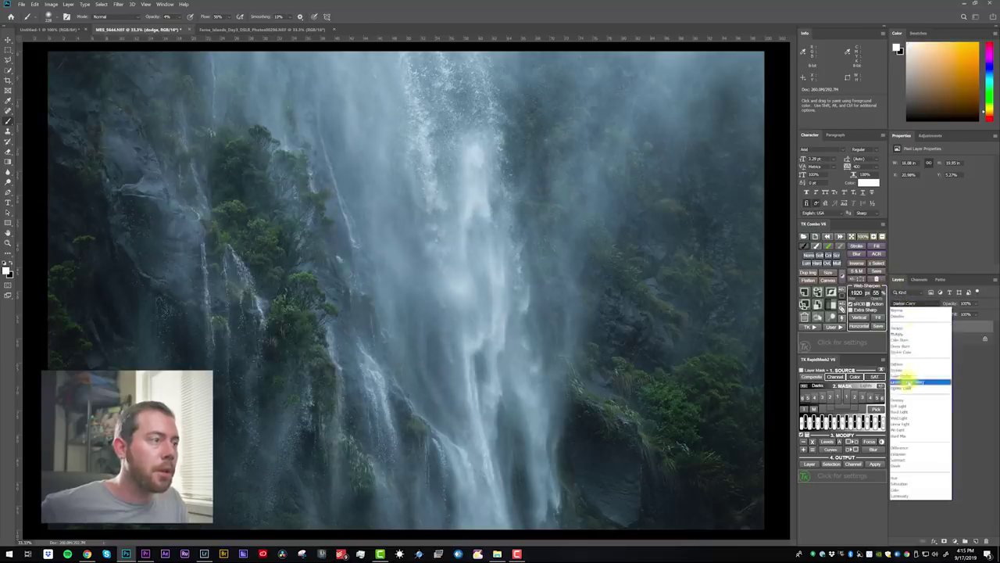
pyautogui.click(906, 406)
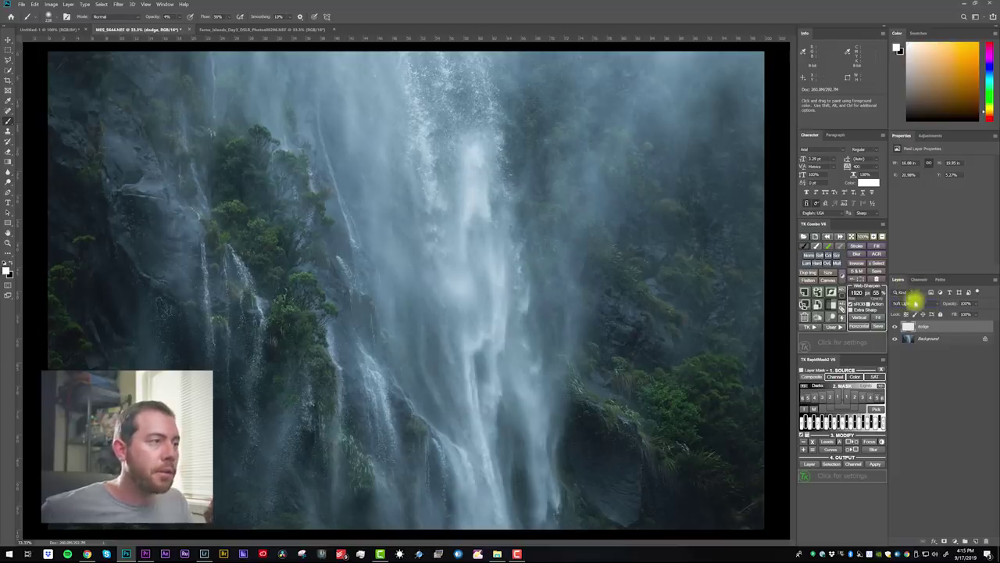
pyautogui.click(914, 304)
pyautogui.click(906, 401)
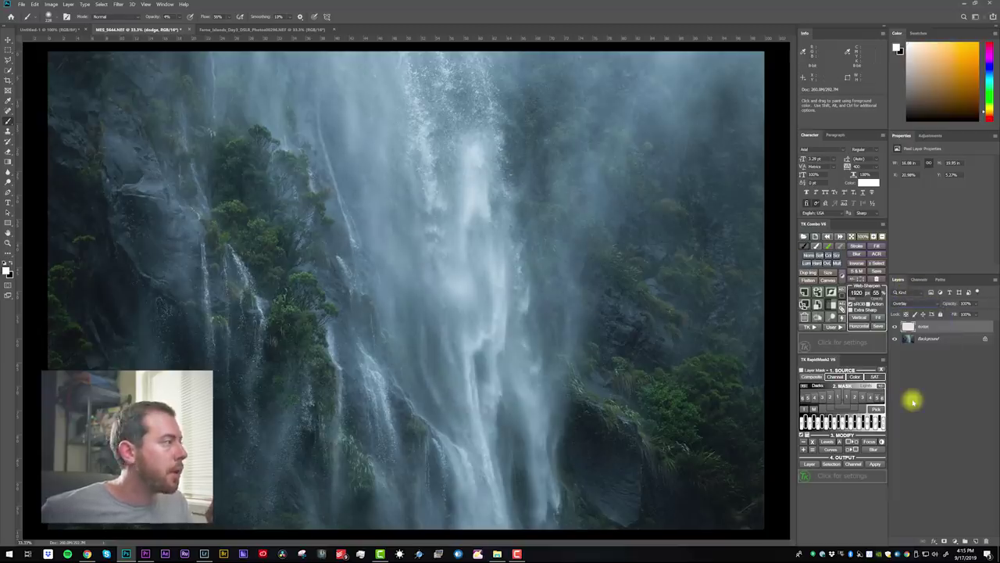
pyautogui.click(895, 327)
pyautogui.click(895, 326)
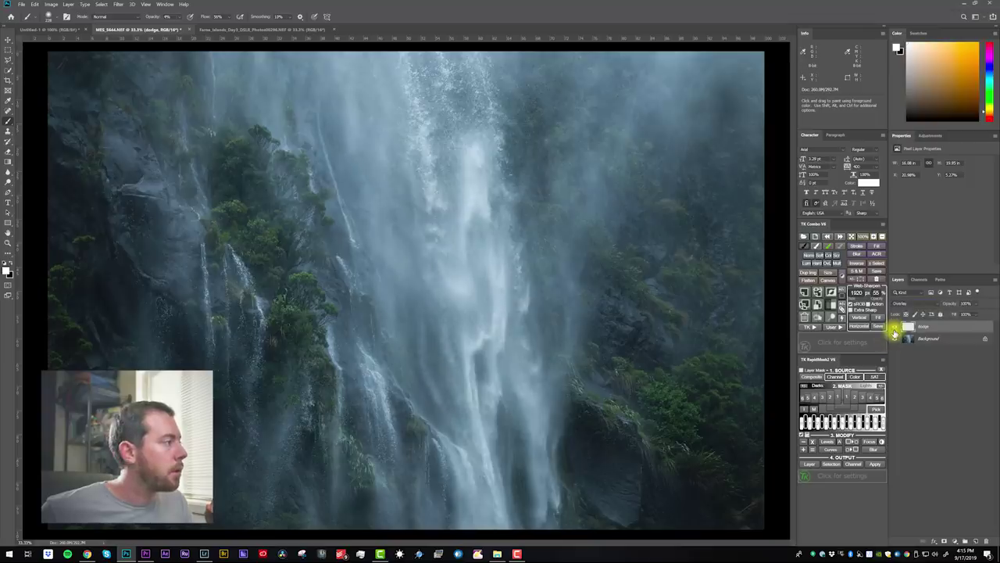
pyautogui.click(893, 328)
pyautogui.click(893, 328)
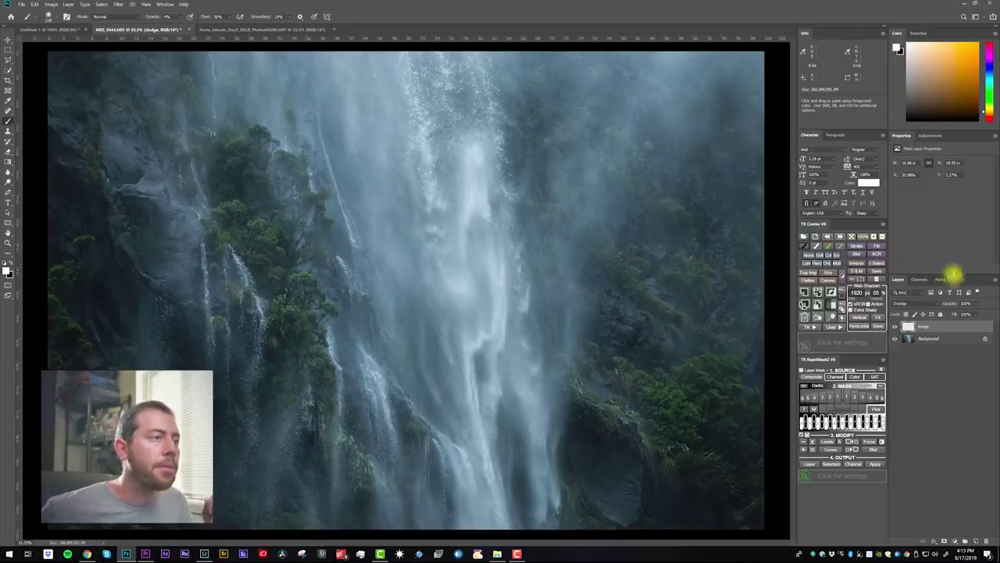
# Check the dodge layer's opacity, then add a new layer above it named burn.
pyautogui.click(972, 303)
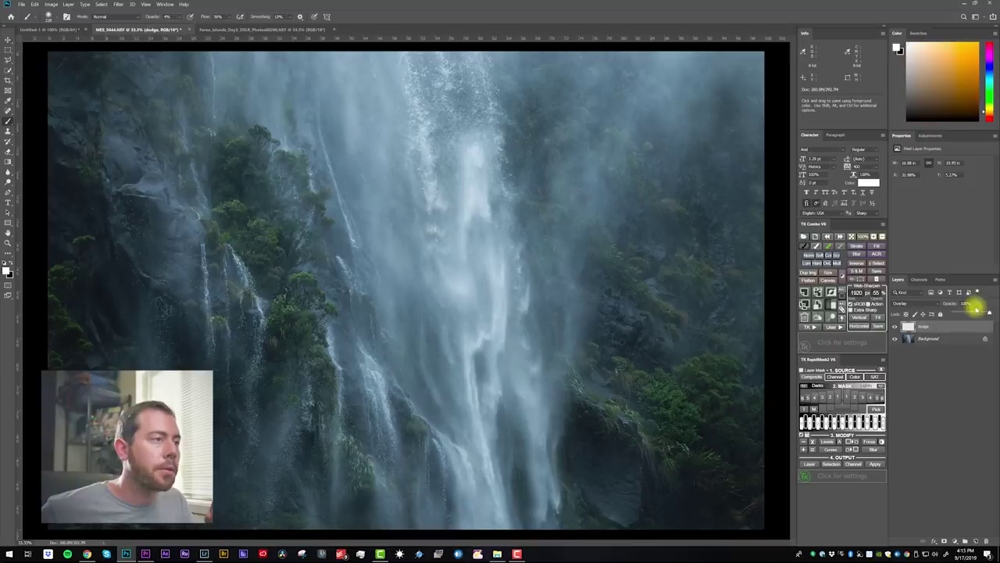
pyautogui.click(892, 328)
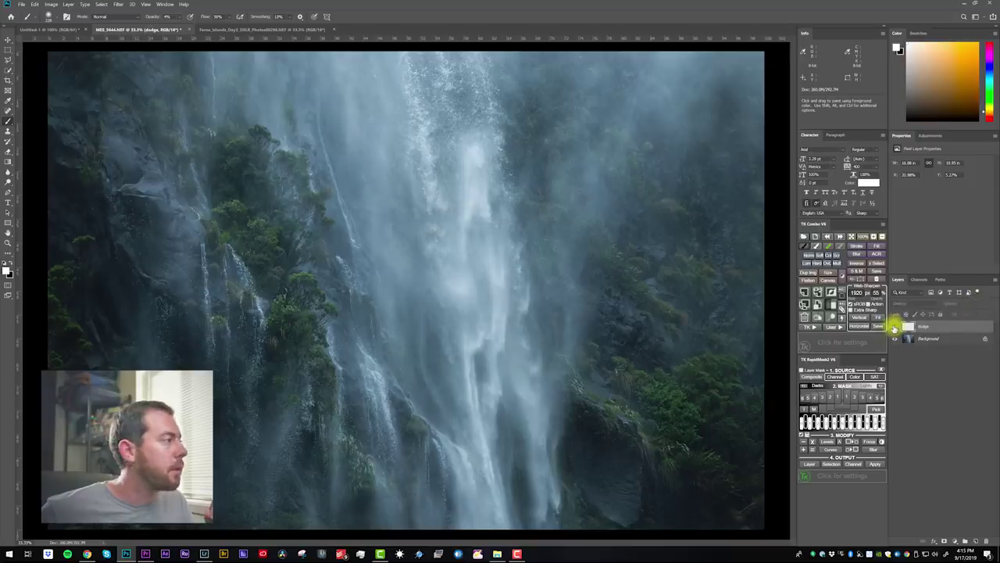
pyautogui.click(976, 541)
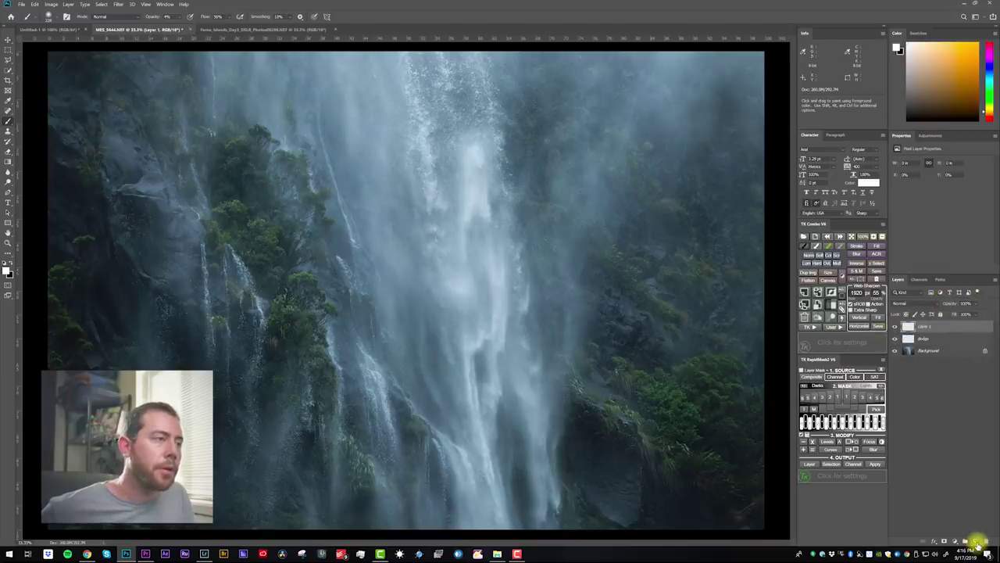
pyautogui.doubleClick(924, 327)
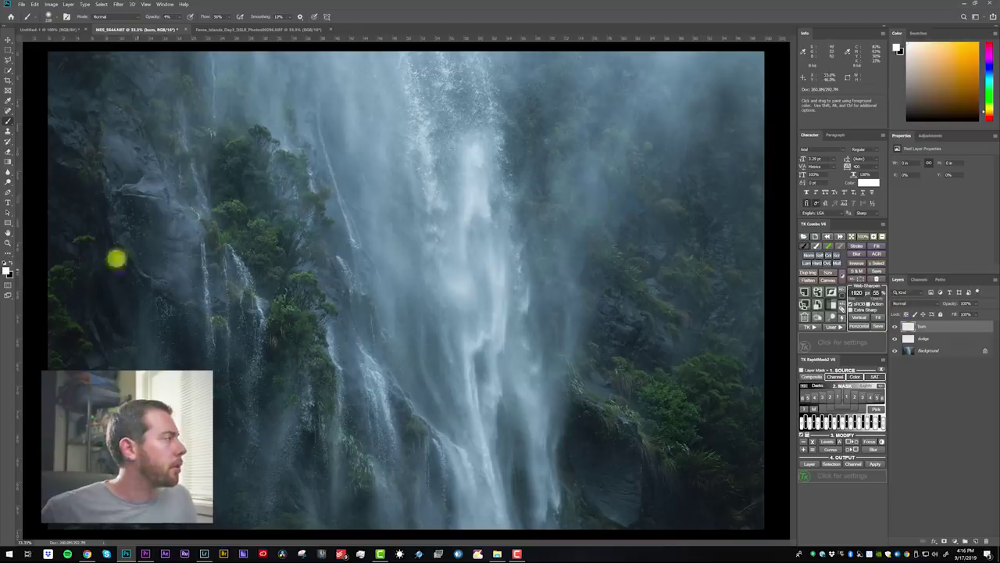
# Make black the foreground colour and set the burn layer to Soft Light.
pyautogui.click(14, 264)
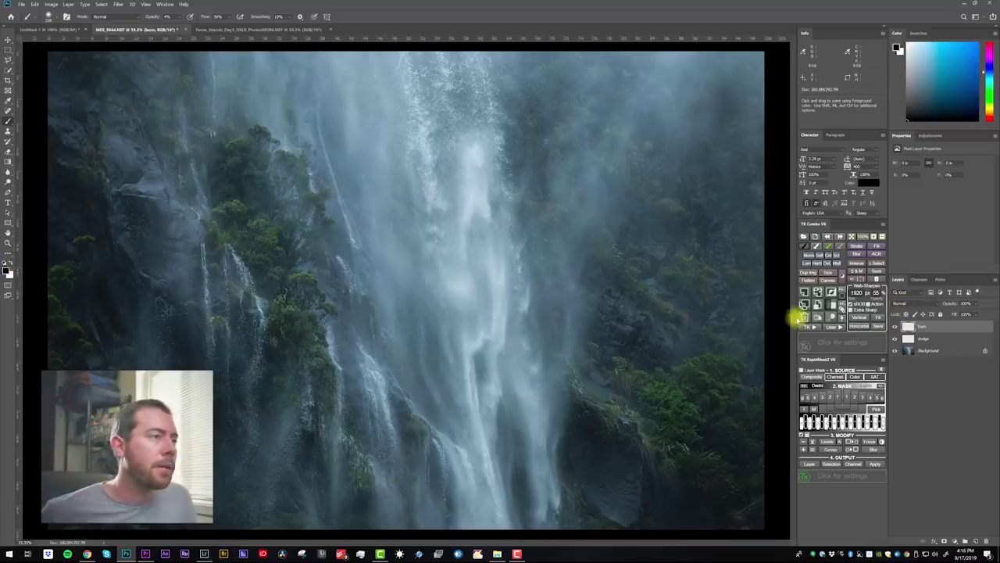
pyautogui.click(908, 304)
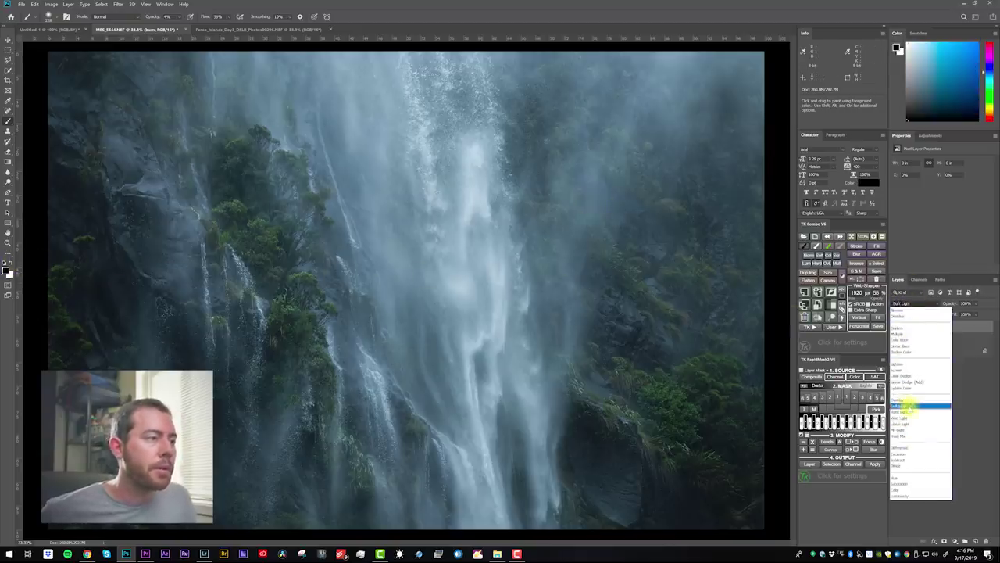
pyautogui.click(911, 407)
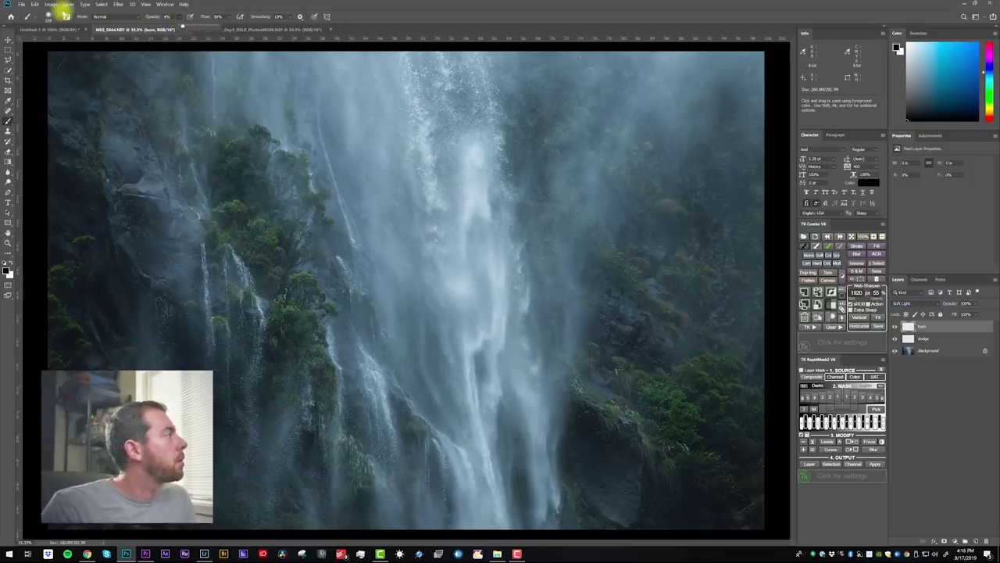
# Resize the brush and paint dark strokes over the misty upper-right area, comparing before and after.
pyautogui.click(52, 15)
pyautogui.doubleClick(78, 32)
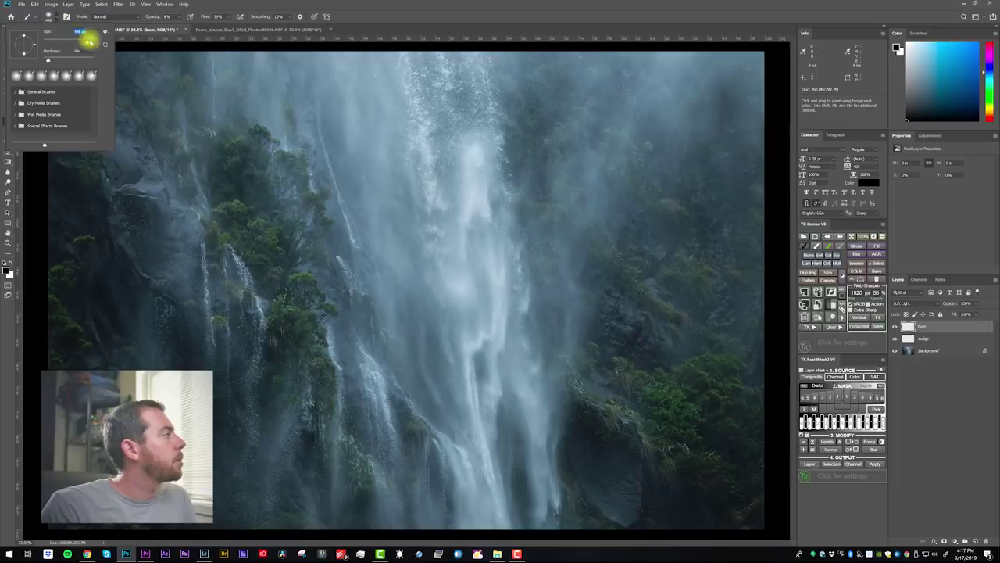
pyautogui.press('Return')
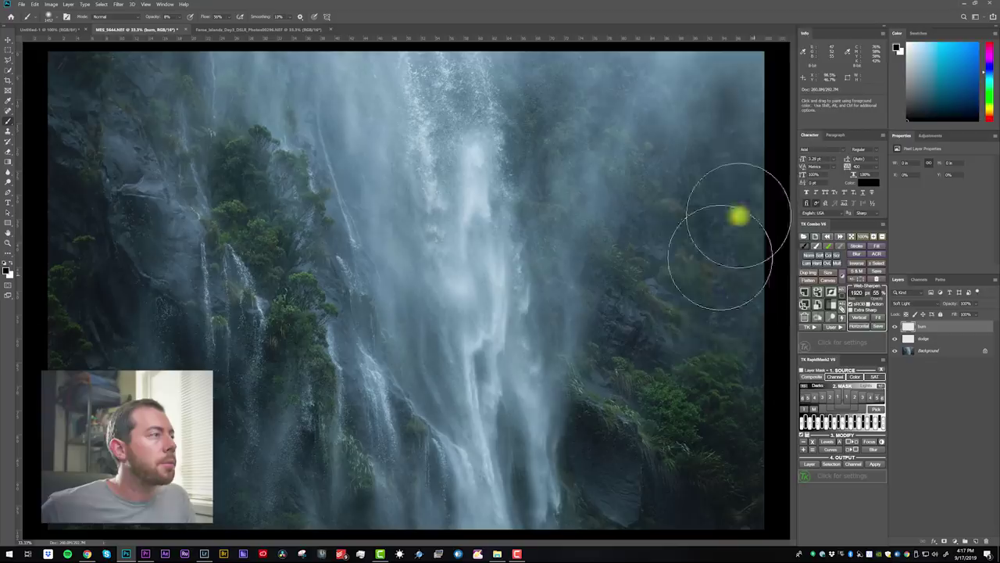
pyautogui.moveTo(769, 145)
pyautogui.mouseDown()
pyautogui.moveTo(695, 327)
pyautogui.moveTo(725, 220)
pyautogui.moveTo(699, 220)
pyautogui.moveTo(762, 112)
pyautogui.moveTo(658, 306)
pyautogui.moveTo(672, 259)
pyautogui.moveTo(779, 111)
pyautogui.moveTo(695, 243)
pyautogui.moveTo(697, 362)
pyautogui.moveTo(760, 82)
pyautogui.moveTo(767, 134)
pyautogui.moveTo(749, 349)
pyautogui.moveTo(752, 112)
pyautogui.moveTo(768, 194)
pyautogui.moveTo(766, 335)
pyautogui.moveTo(767, 130)
pyautogui.moveTo(782, 336)
pyautogui.moveTo(763, 363)
pyautogui.moveTo(675, 311)
pyautogui.moveTo(763, 173)
pyautogui.moveTo(377, 467)
pyautogui.moveTo(64, 172)
pyautogui.moveTo(52, 140)
pyautogui.moveTo(58, 106)
pyautogui.moveTo(73, 125)
pyautogui.moveTo(49, 95)
pyautogui.moveTo(104, 152)
pyautogui.moveTo(102, 173)
pyautogui.moveTo(138, 224)
pyautogui.moveTo(187, 430)
pyautogui.moveTo(108, 400)
pyautogui.moveTo(187, 506)
pyautogui.moveTo(248, 528)
pyautogui.moveTo(135, 560)
pyautogui.moveTo(247, 523)
pyautogui.moveTo(393, 534)
pyautogui.moveTo(219, 511)
pyautogui.moveTo(390, 532)
pyautogui.moveTo(140, 419)
pyautogui.moveTo(360, 540)
pyautogui.moveTo(503, 462)
pyautogui.moveTo(600, 435)
pyautogui.moveTo(585, 508)
pyautogui.moveTo(620, 520)
pyautogui.moveTo(614, 512)
pyautogui.moveTo(593, 525)
pyautogui.moveTo(599, 512)
pyautogui.moveTo(632, 511)
pyautogui.moveTo(632, 501)
pyautogui.moveTo(628, 514)
pyautogui.moveTo(606, 524)
pyautogui.moveTo(610, 533)
pyautogui.moveTo(640, 500)
pyautogui.moveTo(674, 557)
pyautogui.moveTo(601, 540)
pyautogui.moveTo(761, 512)
pyautogui.moveTo(782, 299)
pyautogui.moveTo(744, 326)
pyautogui.moveTo(755, 339)
pyautogui.moveTo(748, 226)
pyautogui.moveTo(728, 316)
pyautogui.mouseUp()
pyautogui.click(894, 328)
pyautogui.click(895, 328)
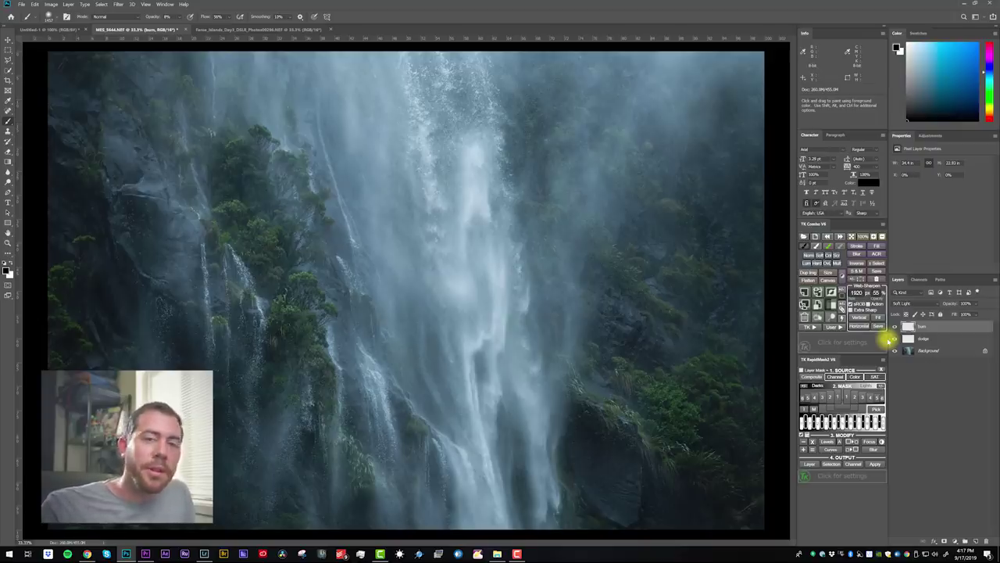
pyautogui.click(956, 540)
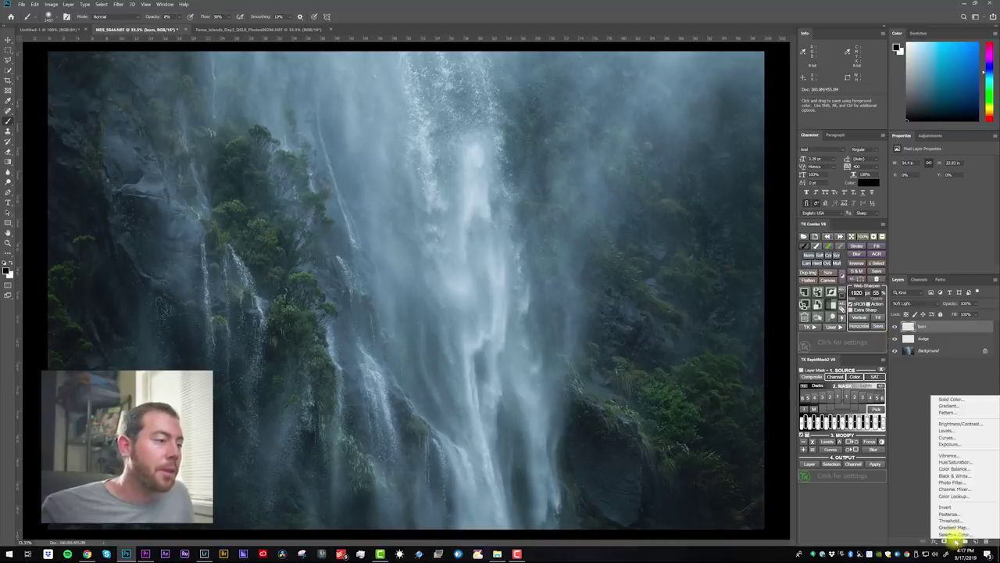
# Add a Curves layer, test the white and black points, then bow the curve upward.
pyautogui.click(960, 439)
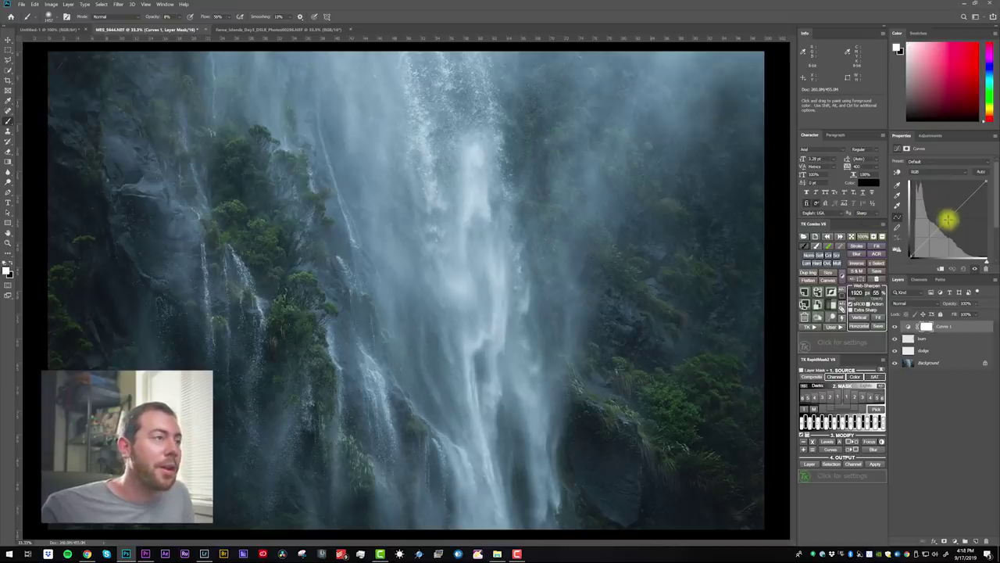
pyautogui.moveTo(947, 220)
pyautogui.mouseDown()
pyautogui.moveTo(954, 227)
pyautogui.moveTo(945, 212)
pyautogui.mouseUp()
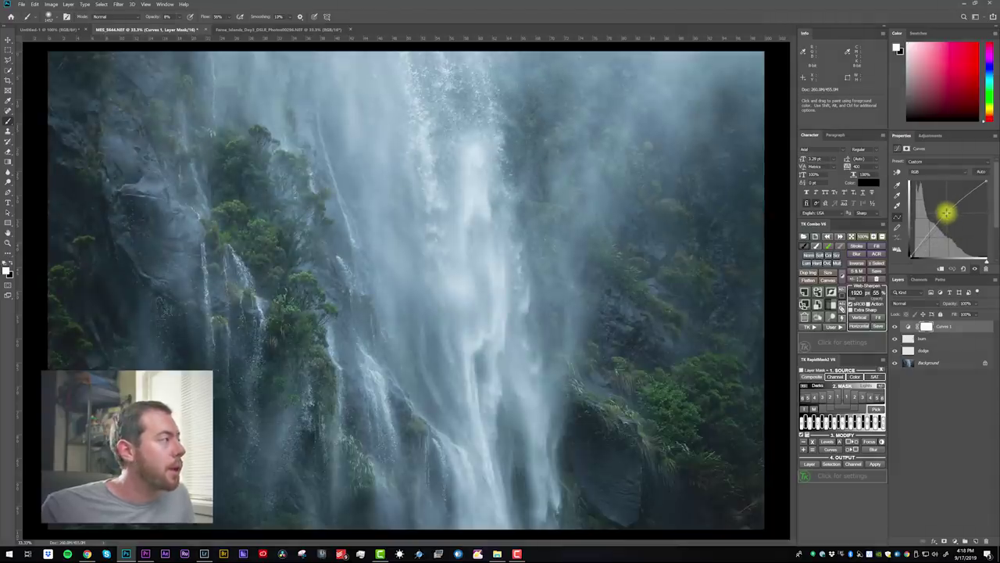
pyautogui.moveTo(945, 212); pyautogui.dragTo(978, 305)
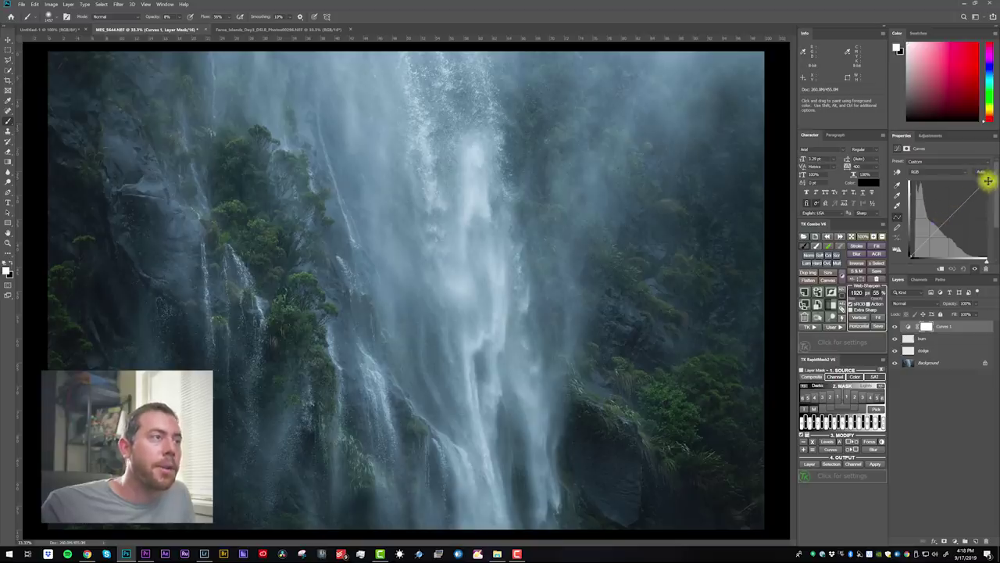
pyautogui.moveTo(988, 183); pyautogui.dragTo(990, 224)
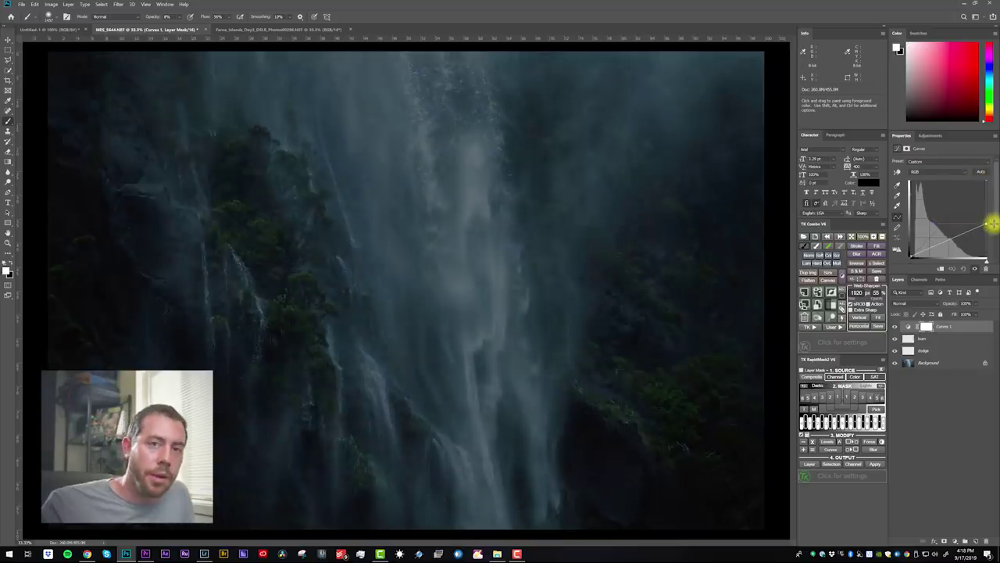
pyautogui.moveTo(991, 224); pyautogui.dragTo(989, 180)
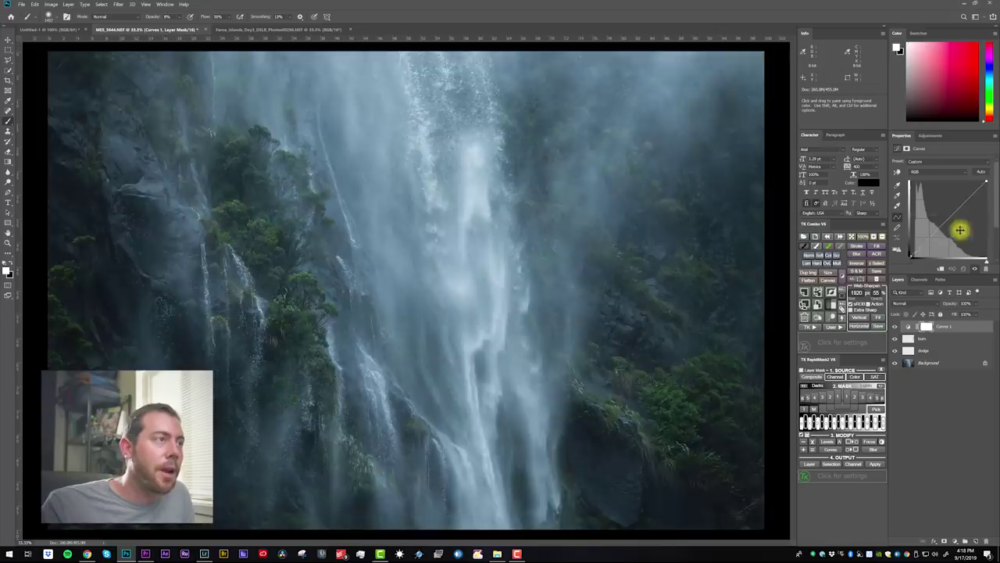
pyautogui.moveTo(909, 250); pyautogui.dragTo(907, 232)
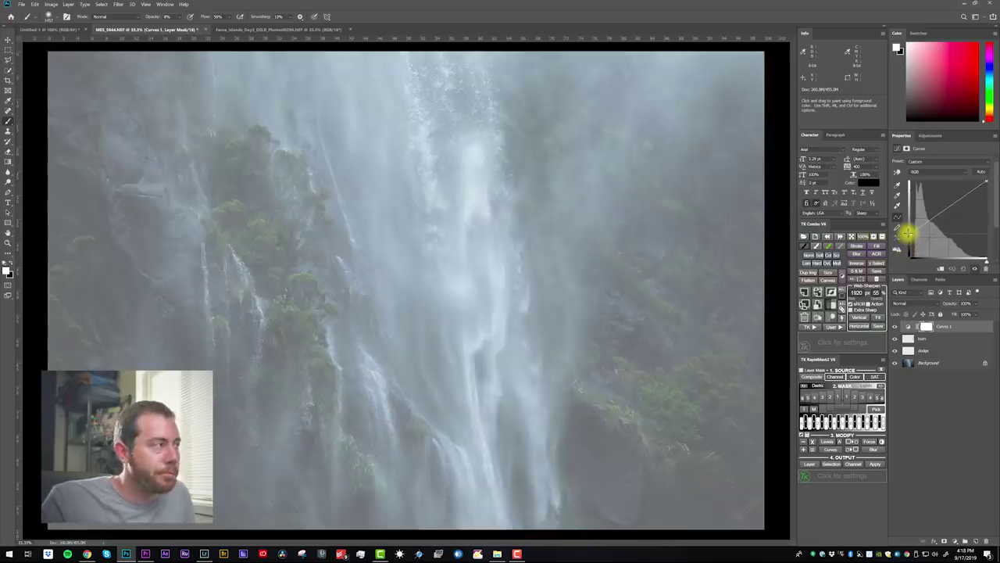
pyautogui.moveTo(907, 232); pyautogui.dragTo(899, 266)
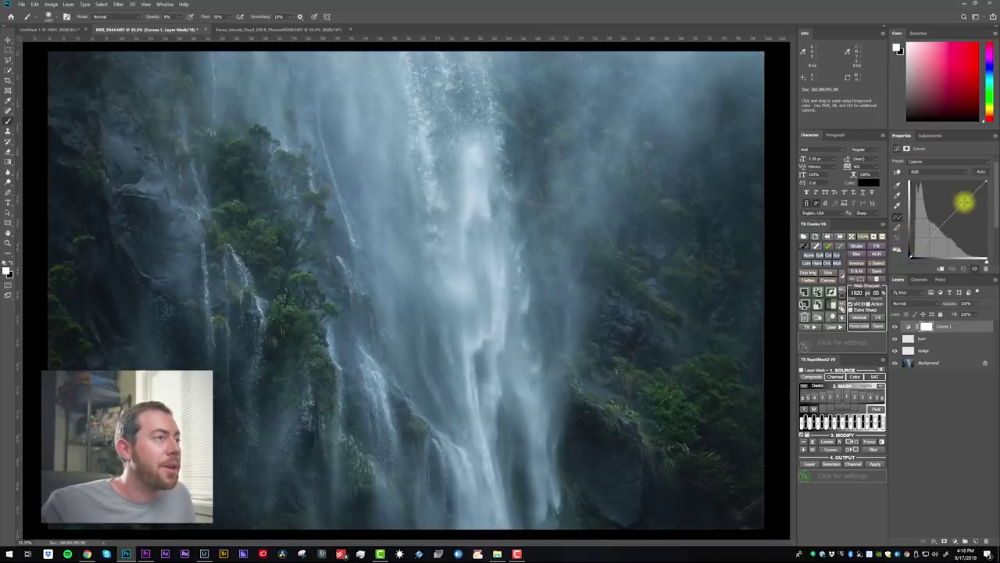
pyautogui.moveTo(961, 202); pyautogui.dragTo(960, 198)
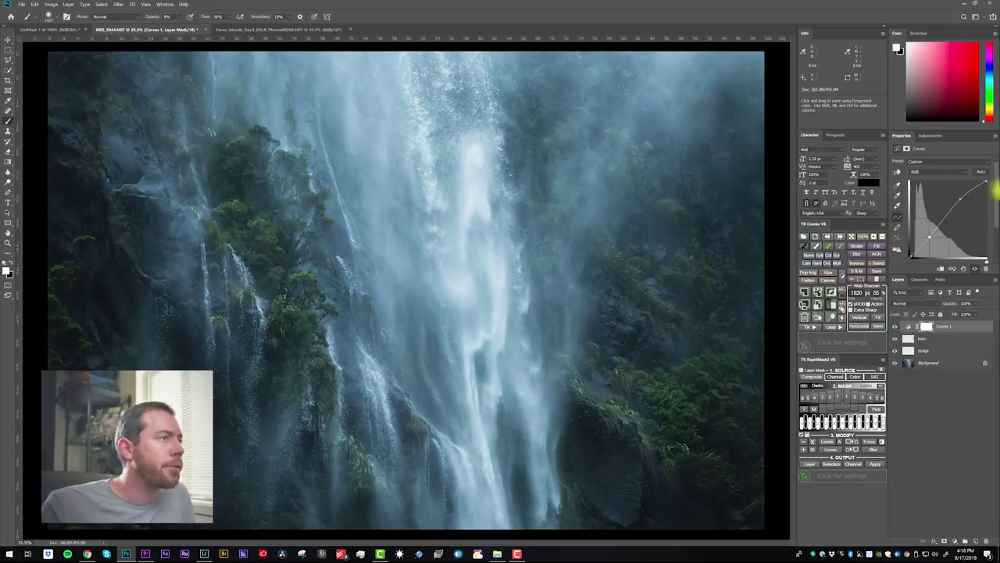
# Toggle Curves 1 on and off to compare the brightening before and after.
pyautogui.click(896, 328)
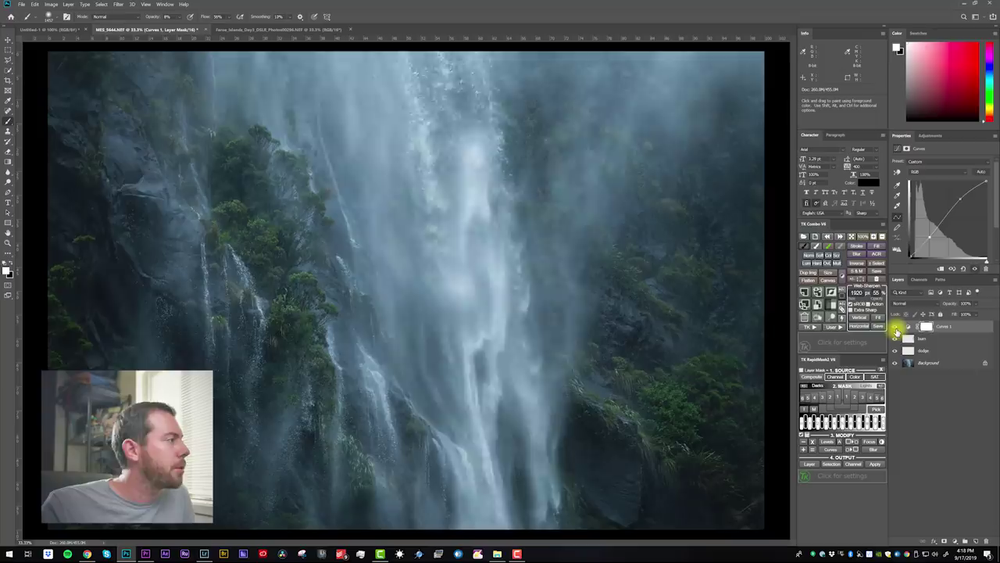
pyautogui.click(895, 328)
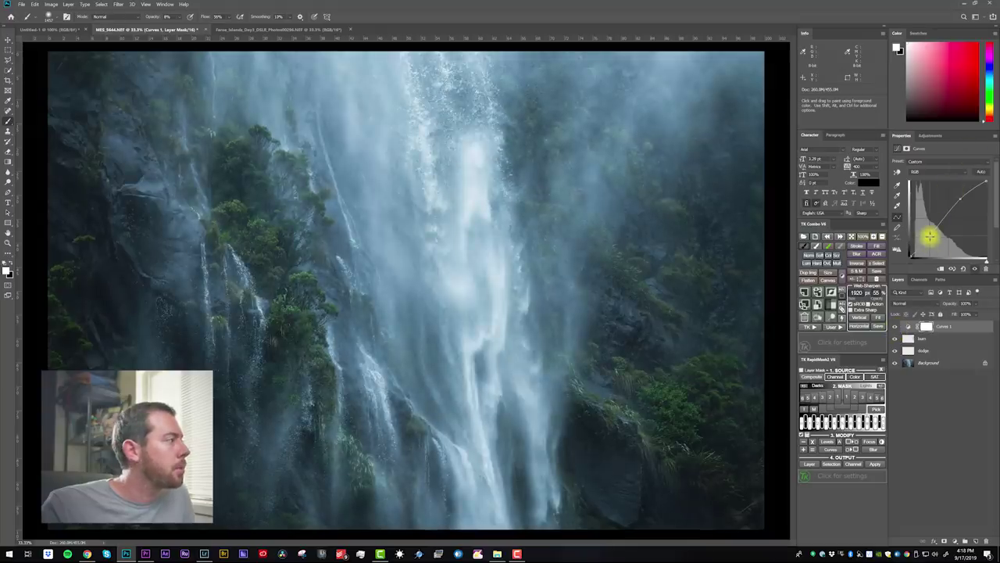
pyautogui.click(896, 328)
pyautogui.click(896, 328)
pyautogui.click(896, 328)
pyautogui.click(895, 328)
pyautogui.click(896, 328)
pyautogui.click(896, 328)
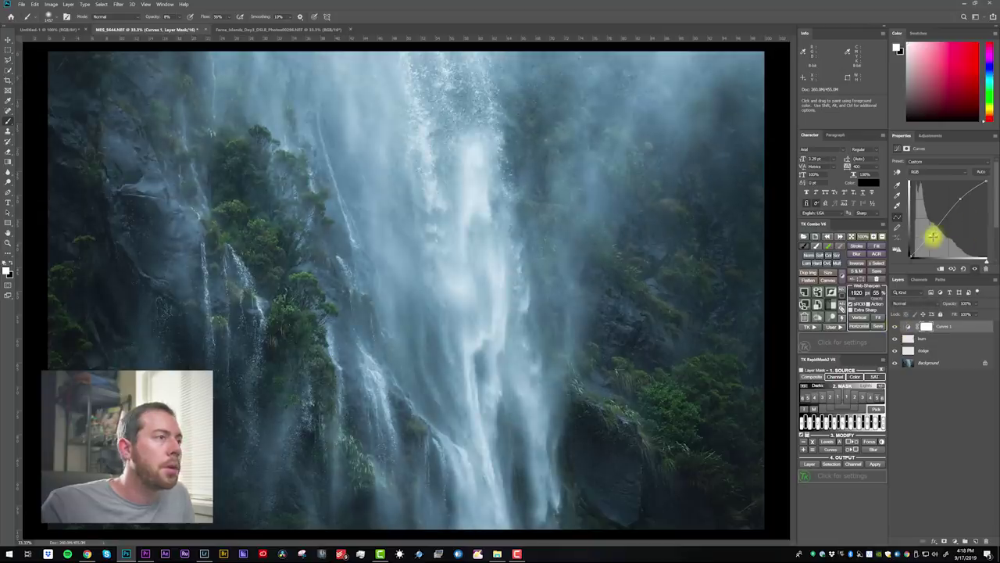
pyautogui.click(926, 329)
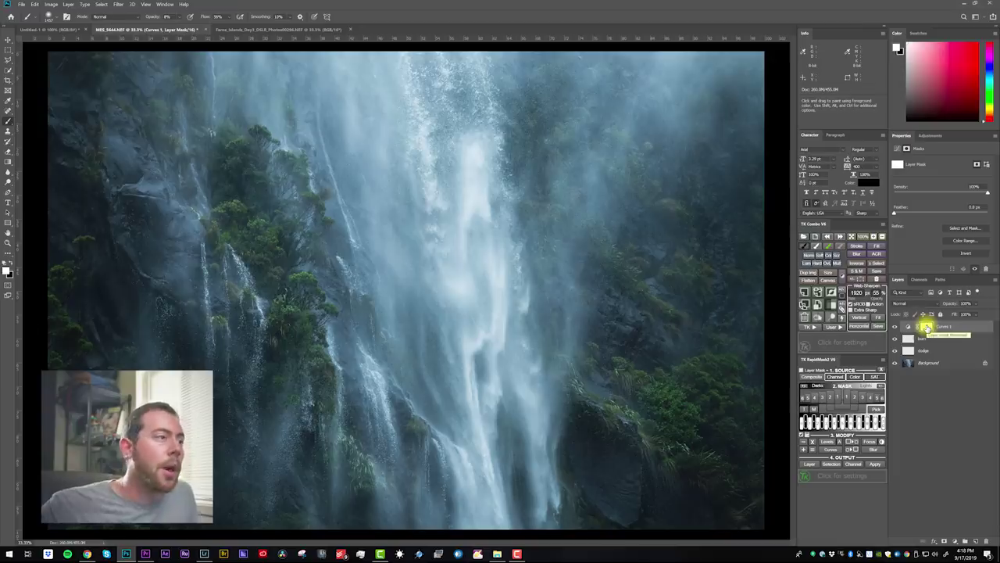
# Invert the Curves 1 mask to black and toggle the layer to confirm the effect is hidden.
pyautogui.click(896, 327)
pyautogui.click(895, 328)
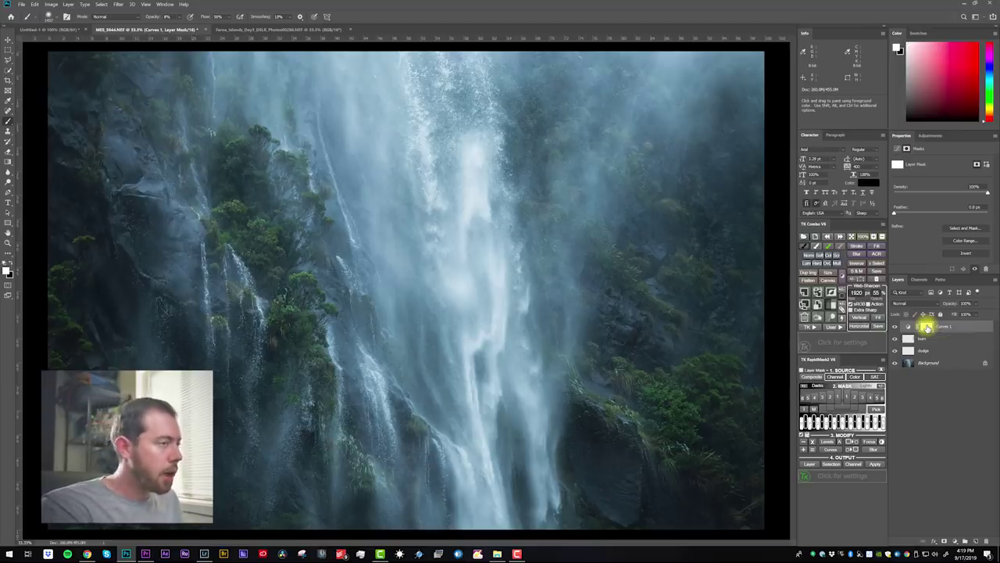
pyautogui.keyDown('shift'); pyautogui.click(927, 328); pyautogui.keyUp('shift')
pyautogui.keyDown('shift'); pyautogui.click(926, 328); pyautogui.keyUp('shift')
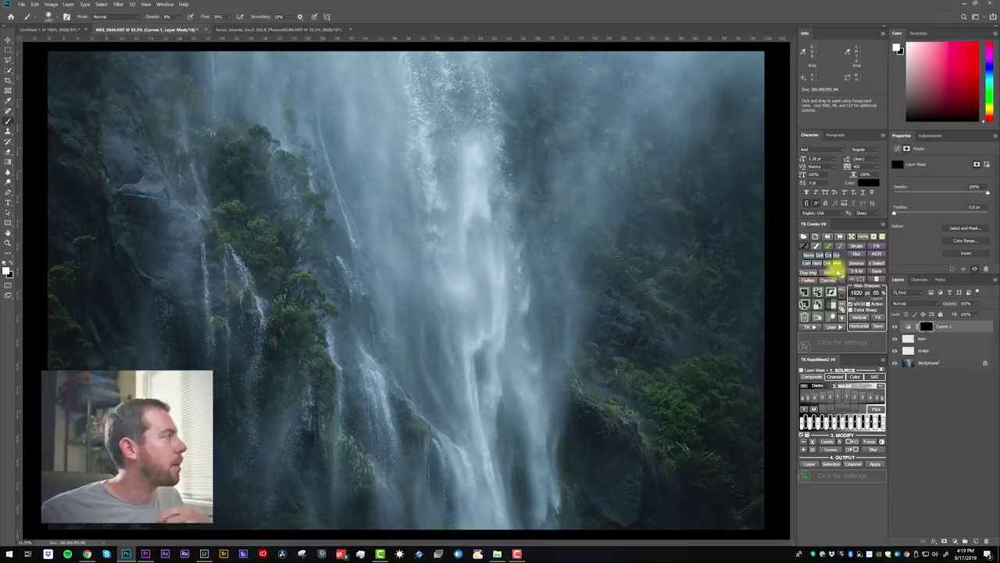
pyautogui.click(897, 327)
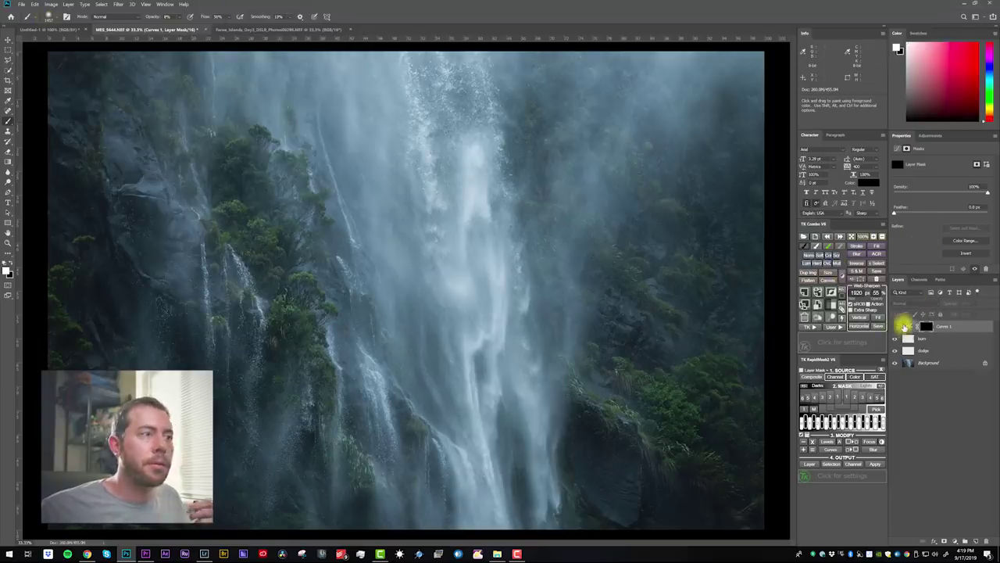
pyautogui.click(894, 327)
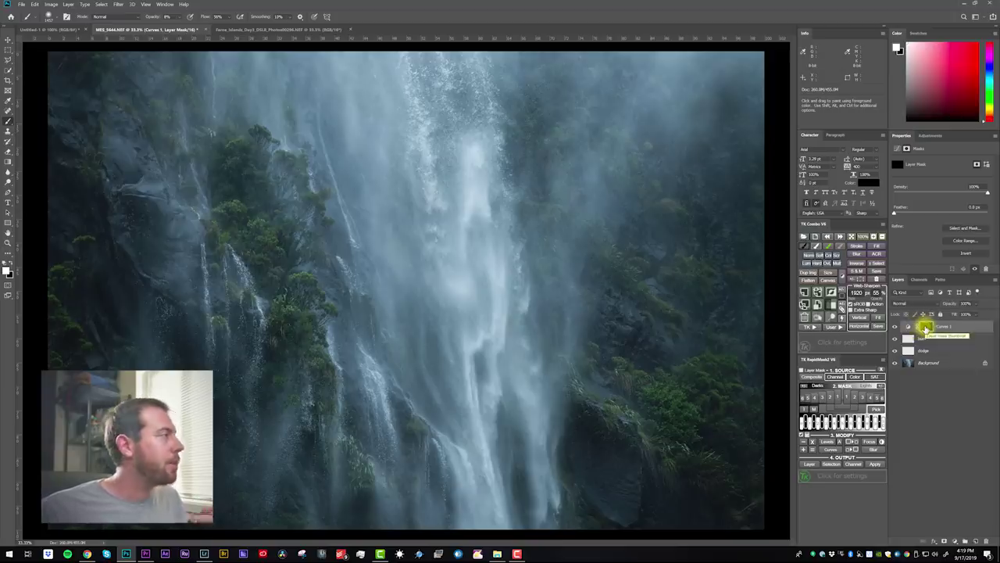
pyautogui.click(49, 16)
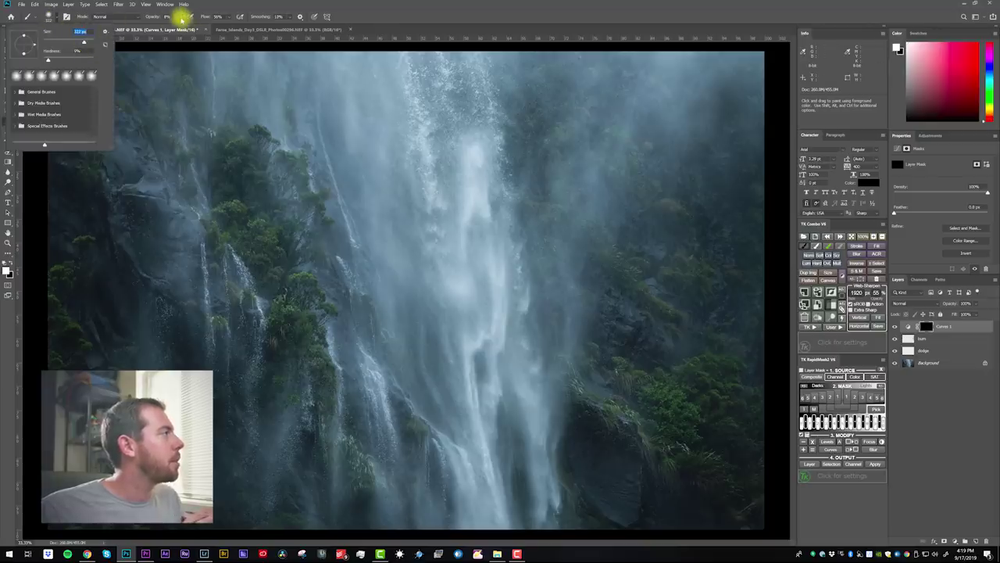
pyautogui.click(183, 26)
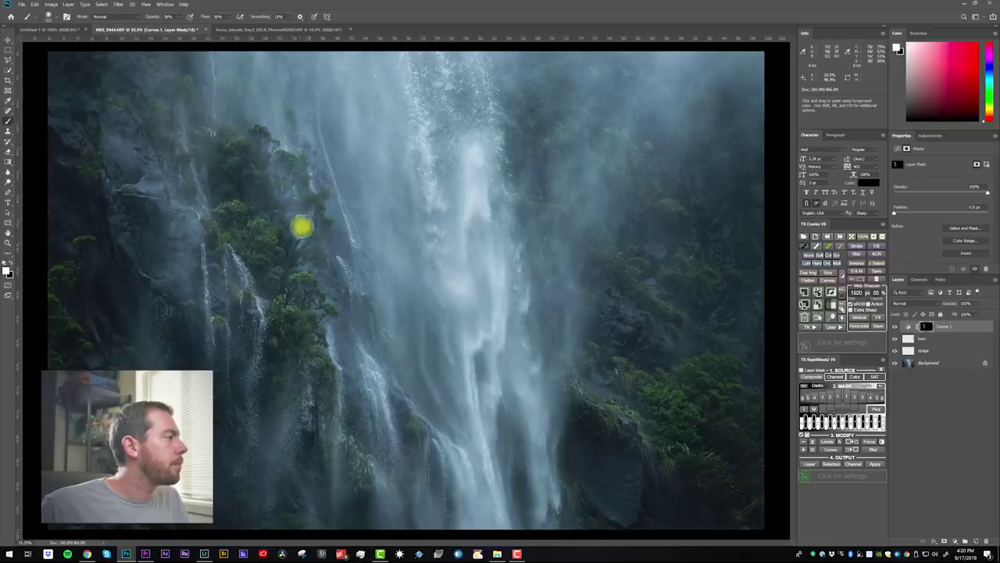
# Paint white over the left-side trees on the Curves 1 mask and compare with it hidden.
pyautogui.moveTo(309, 349)
pyautogui.mouseDown()
pyautogui.moveTo(346, 450)
pyautogui.moveTo(342, 491)
pyautogui.moveTo(325, 373)
pyautogui.moveTo(305, 378)
pyautogui.moveTo(312, 428)
pyautogui.moveTo(296, 459)
pyautogui.moveTo(303, 339)
pyautogui.moveTo(285, 443)
pyautogui.moveTo(292, 323)
pyautogui.moveTo(282, 347)
pyautogui.moveTo(293, 340)
pyautogui.moveTo(271, 303)
pyautogui.moveTo(266, 250)
pyautogui.moveTo(281, 229)
pyautogui.moveTo(256, 232)
pyautogui.moveTo(263, 223)
pyautogui.moveTo(228, 204)
pyautogui.moveTo(295, 227)
pyautogui.moveTo(239, 161)
pyautogui.mouseUp()
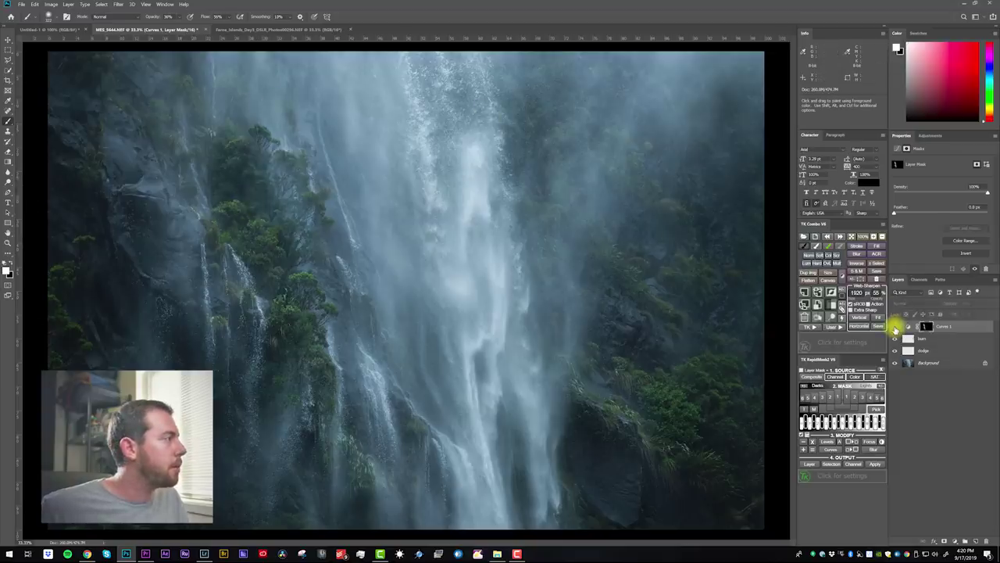
pyautogui.click(895, 327)
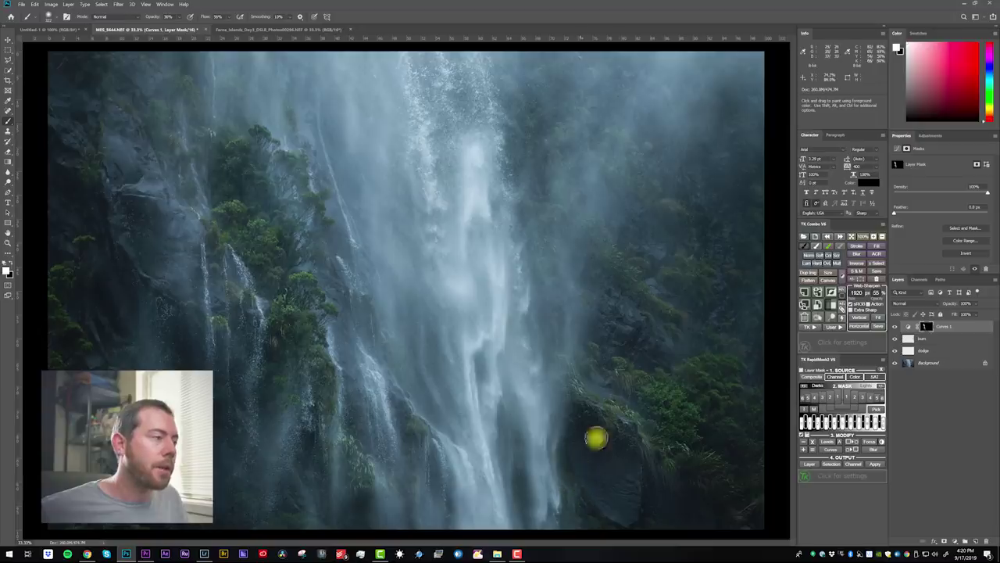
pyautogui.click(954, 541)
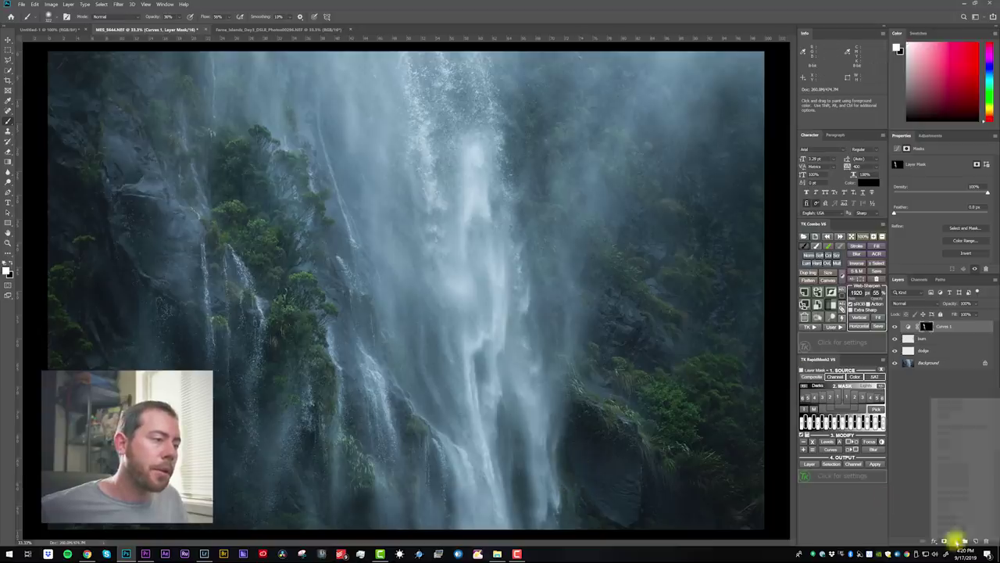
# Add Curves 2 with a lowered white point, then invert its mask to black with Ctrl+I.
pyautogui.click(951, 442)
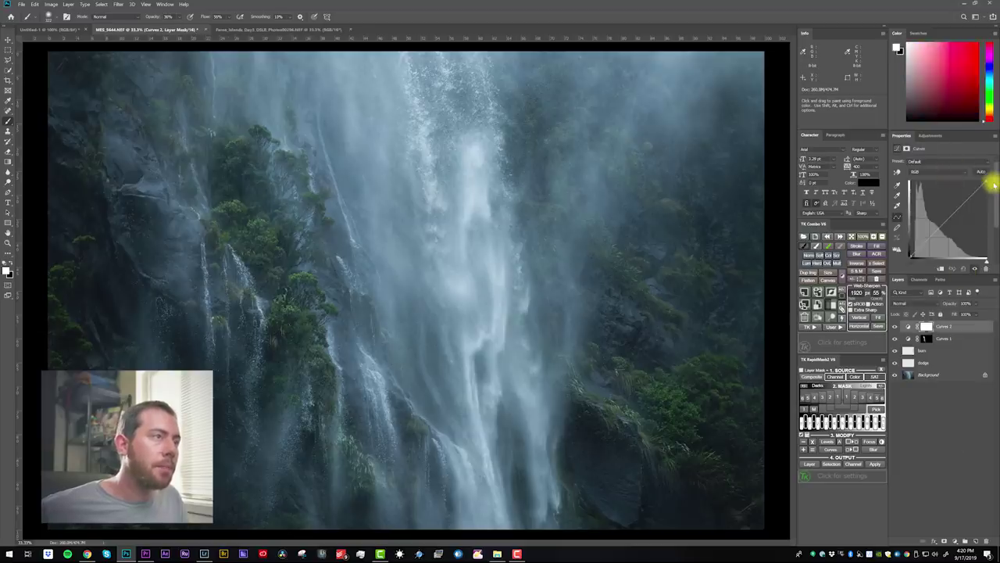
pyautogui.moveTo(992, 183); pyautogui.dragTo(990, 222)
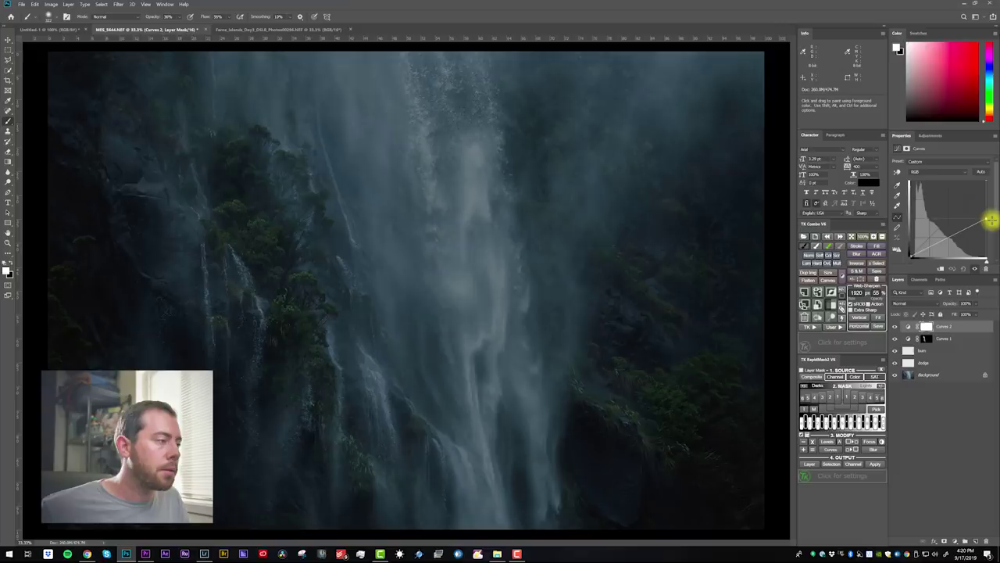
pyautogui.moveTo(990, 221); pyautogui.dragTo(990, 221)
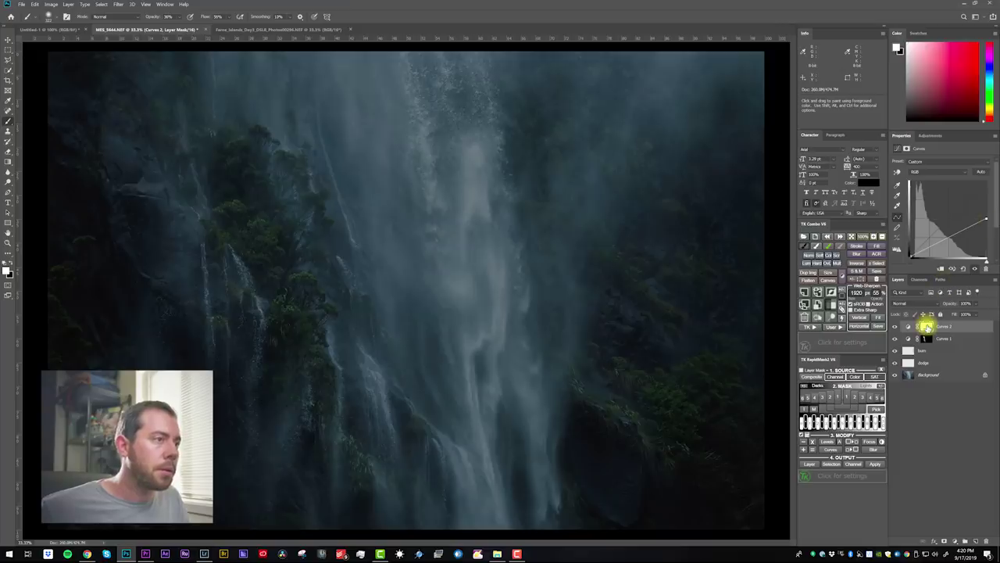
pyautogui.click(927, 327)
pyautogui.hotkey('ctrl', 'i')
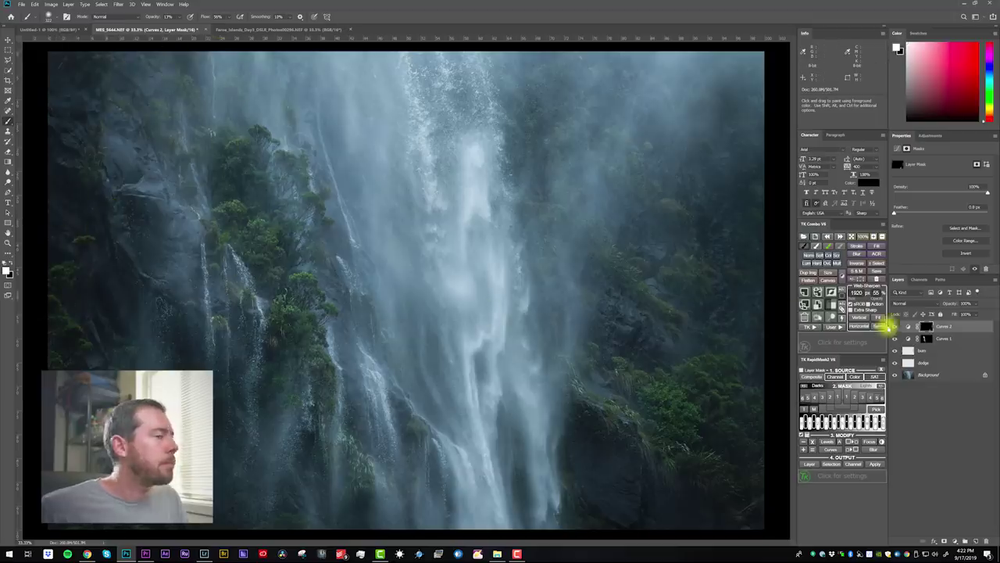
pyautogui.click(896, 326)
pyautogui.click(895, 327)
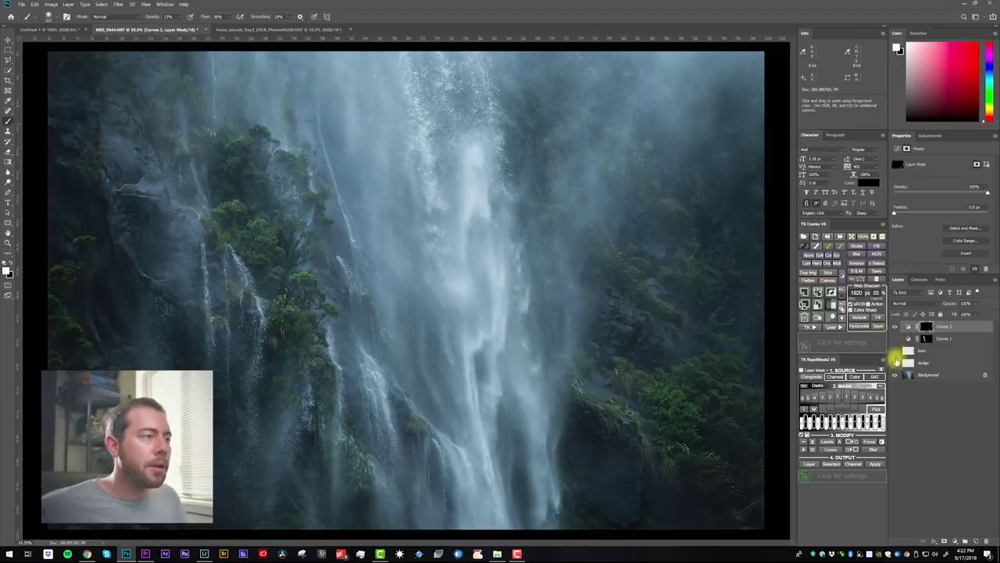
pyautogui.moveTo(895, 328); pyautogui.dragTo(907, 365)
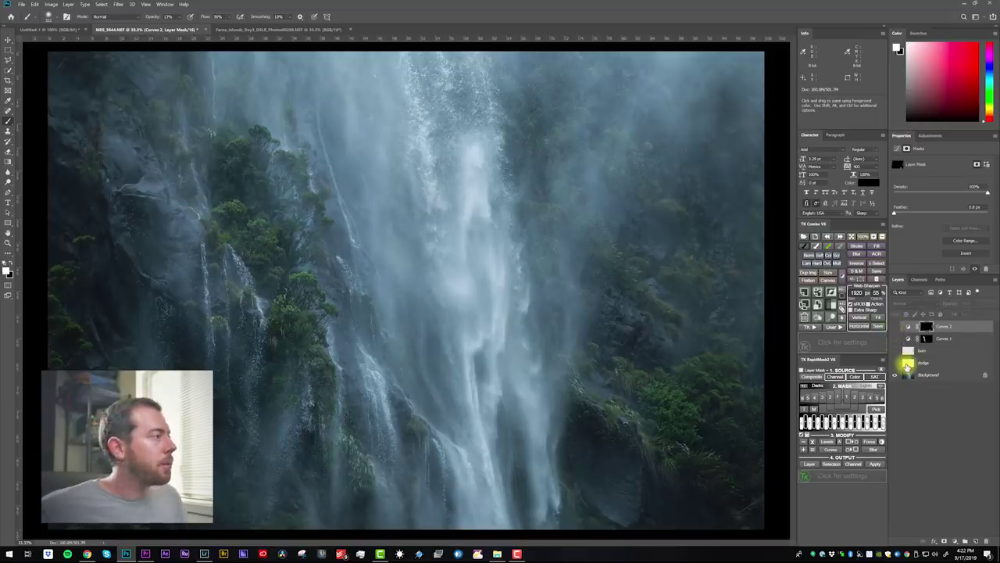
pyautogui.moveTo(904, 364); pyautogui.dragTo(893, 326)
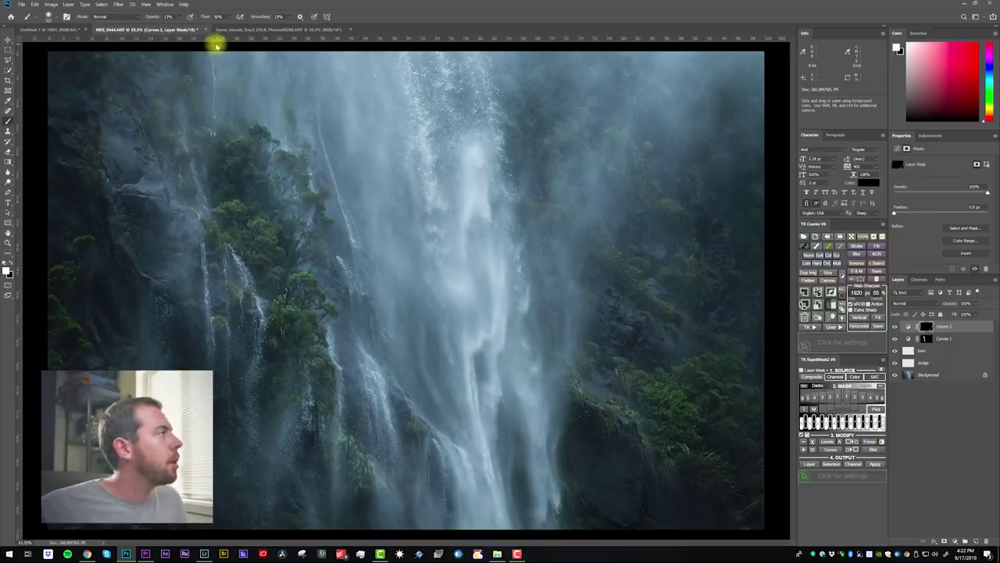
pyautogui.click(256, 31)
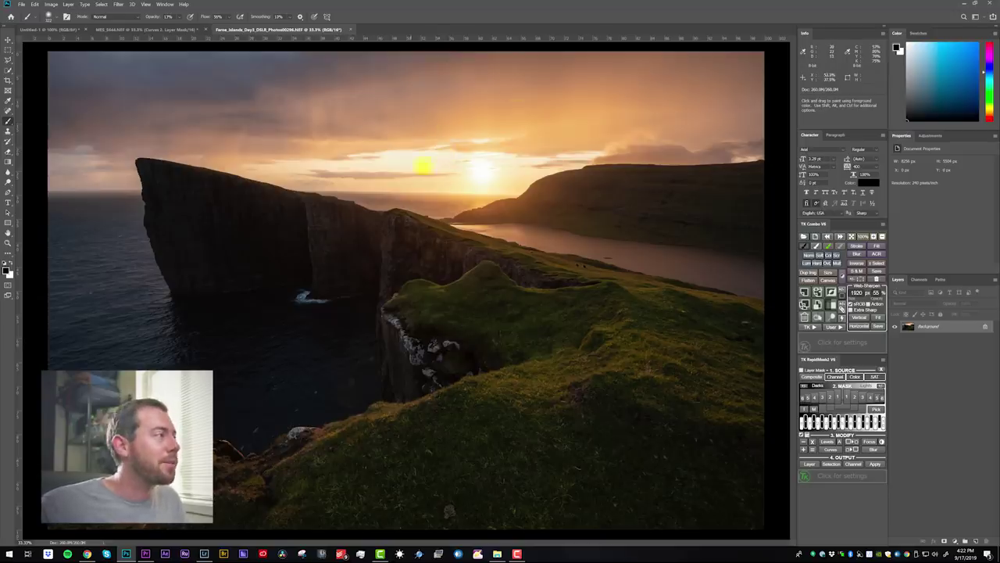
# View the Faroe Islands photo at 100% and pan over the sunset sky and sea.
pyautogui.click(8, 244)
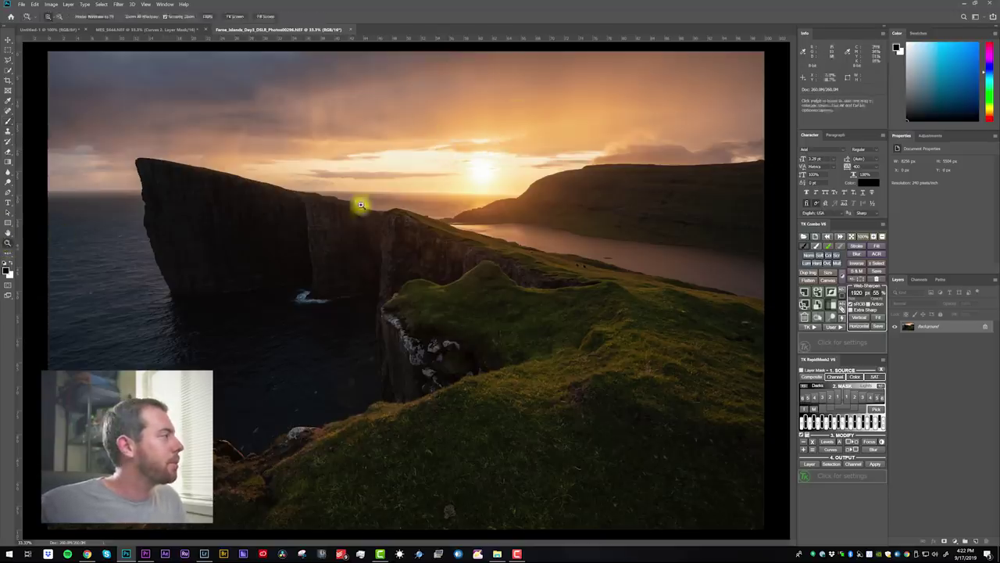
pyautogui.rightClick(509, 177)
pyautogui.click(534, 191)
pyautogui.moveTo(563, 142); pyautogui.dragTo(430, 305)
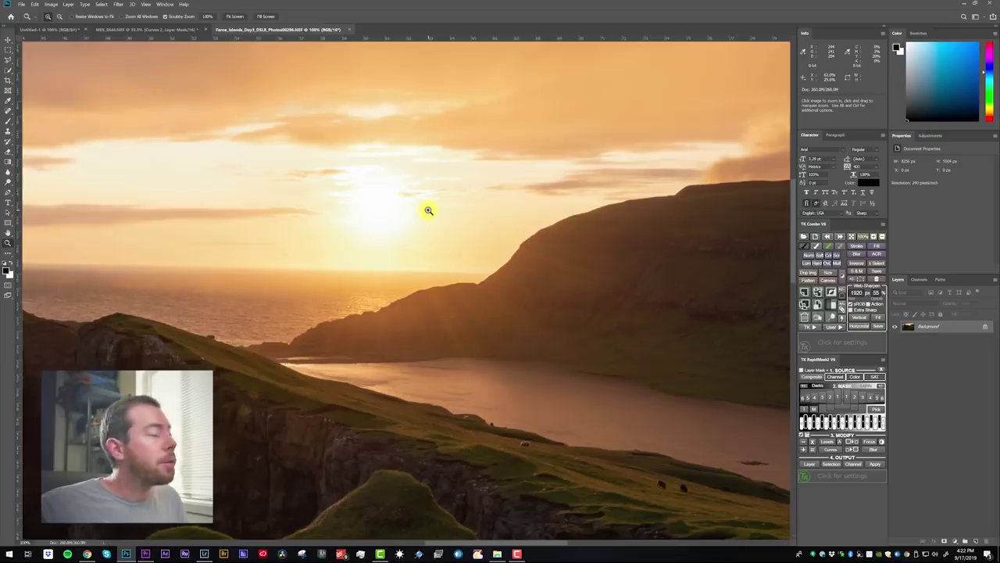
# Fit the image back on screen, placing and then removing a horizontal guide at the horizon.
pyautogui.rightClick(286, 222)
pyautogui.click(290, 227)
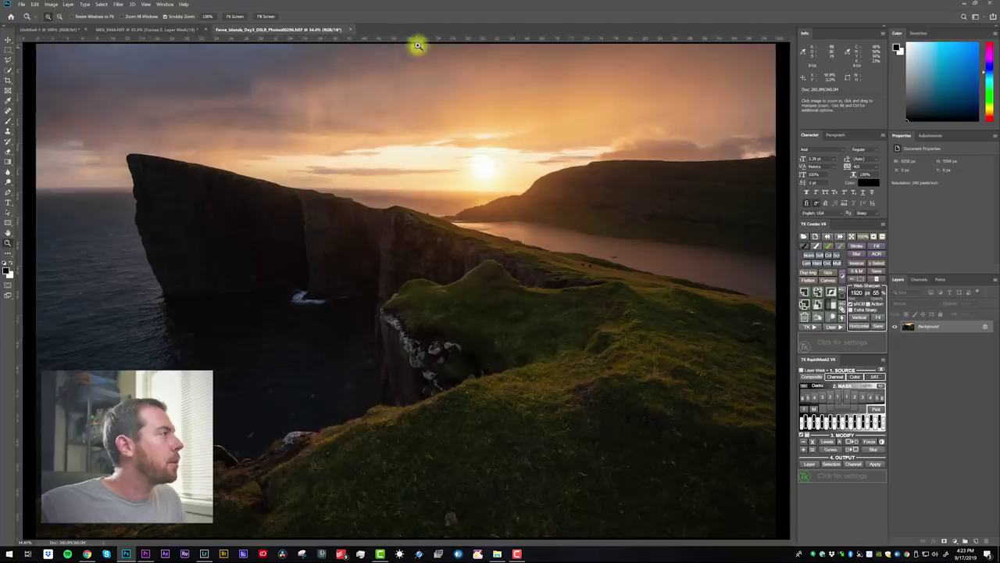
pyautogui.moveTo(423, 39); pyautogui.dragTo(486, 188)
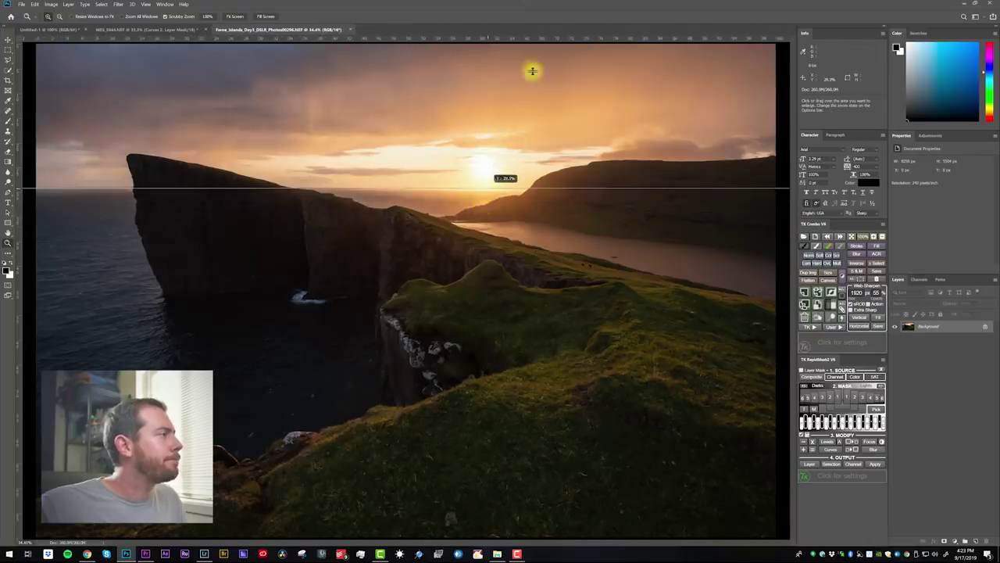
pyautogui.moveTo(532, 71); pyautogui.dragTo(536, 2)
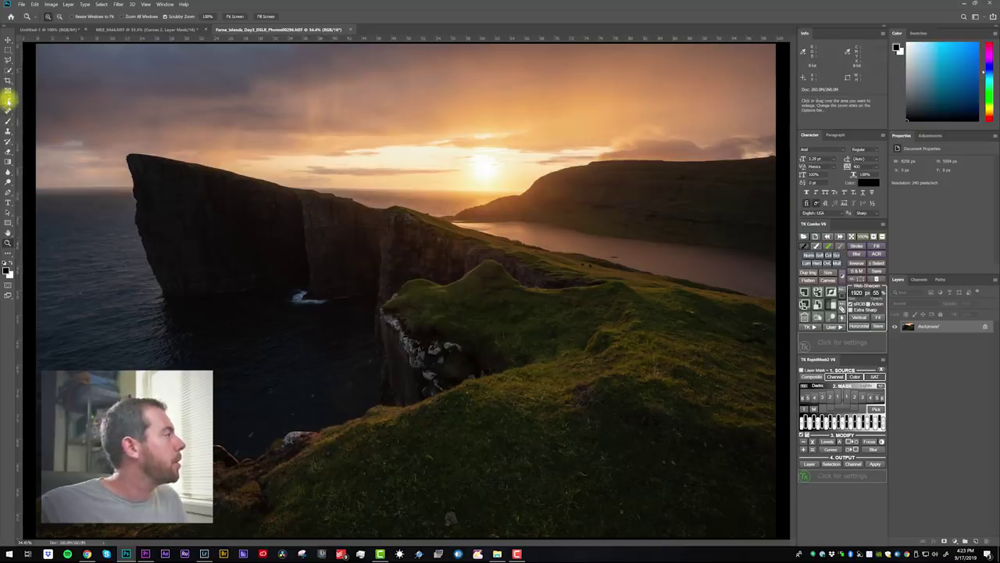
pyautogui.click(7, 100)
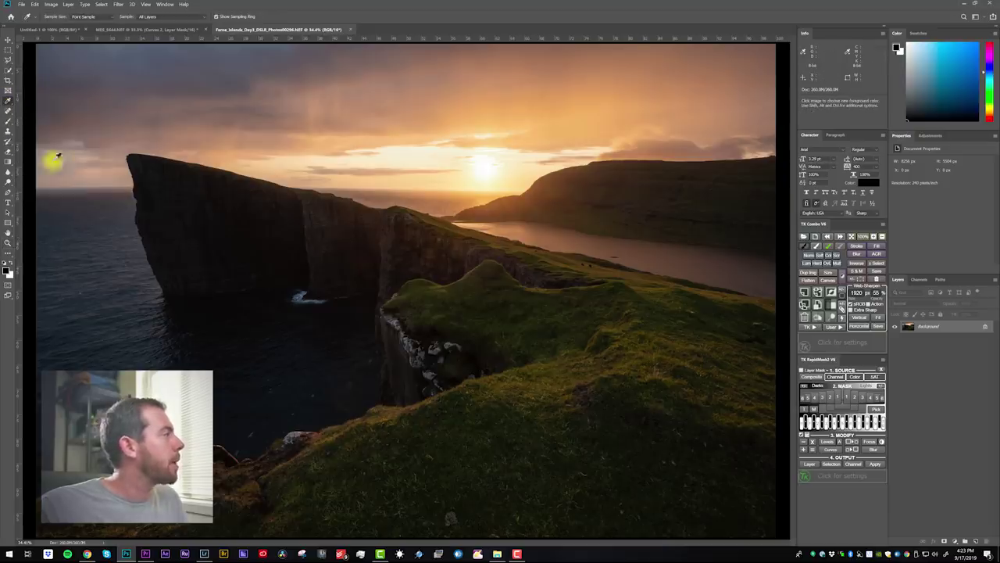
# Sample a light yellow from the sun as the paint colour and switch to the Brush tool.
pyautogui.click(505, 174)
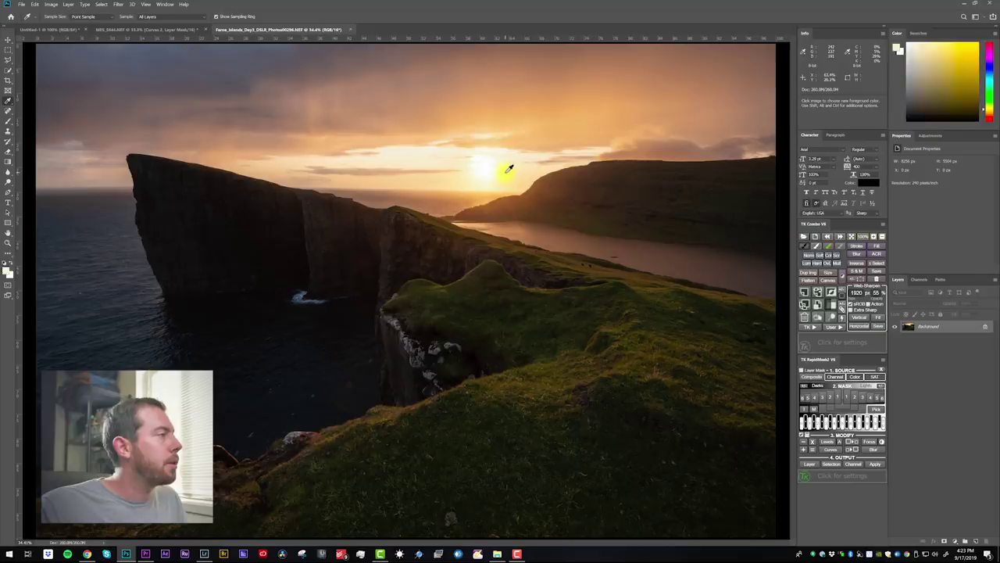
pyautogui.click(7, 269)
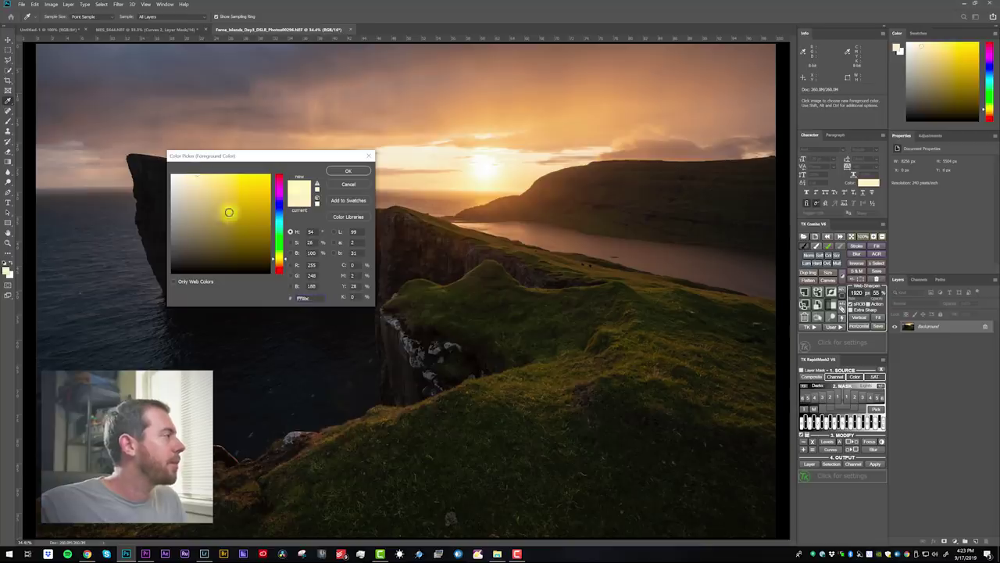
pyautogui.click(348, 169)
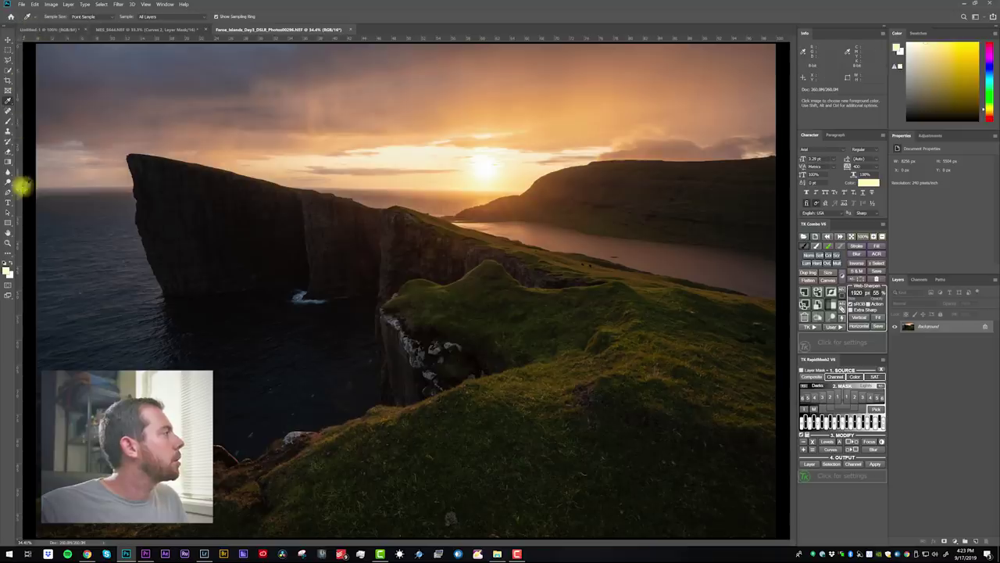
pyautogui.click(8, 123)
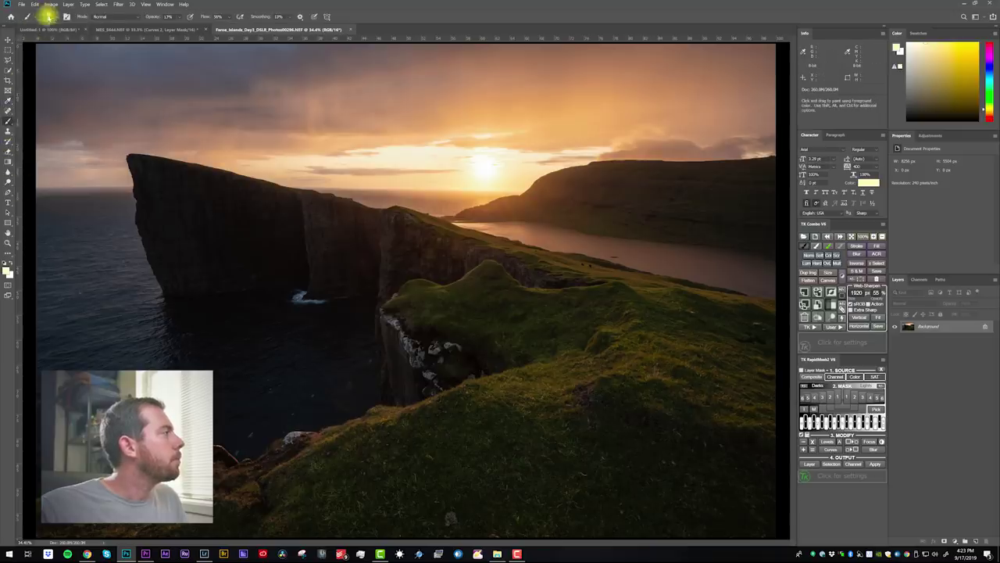
pyautogui.click(45, 15)
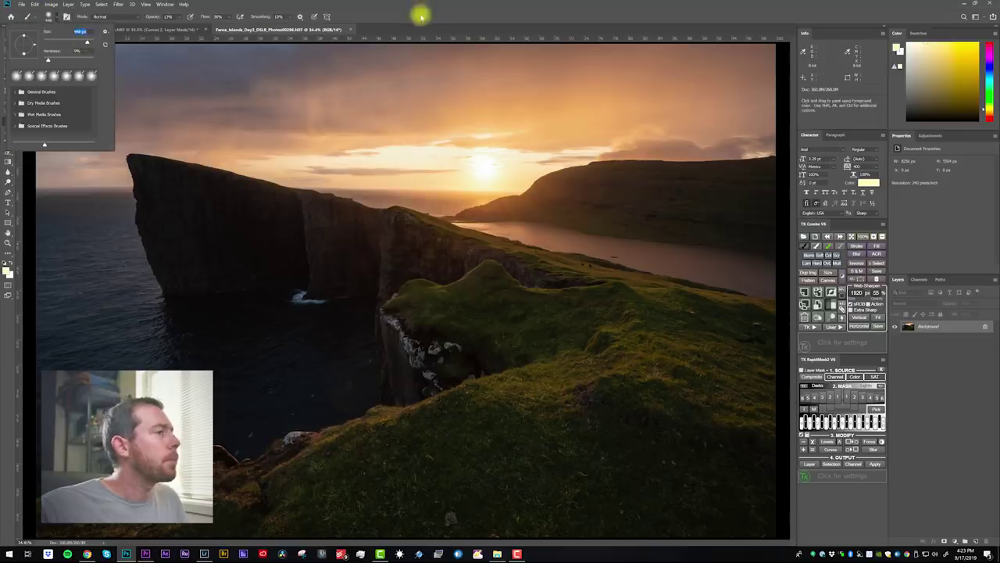
pyautogui.click(420, 16)
# Add a new Soft Light layer and rename it 'dodge'.
pyautogui.click(977, 540)
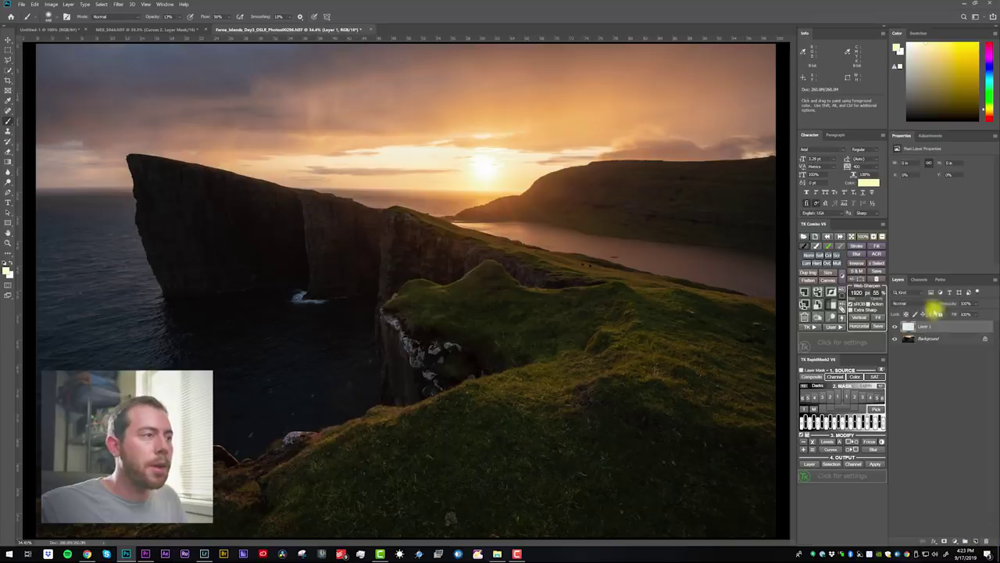
pyautogui.click(934, 304)
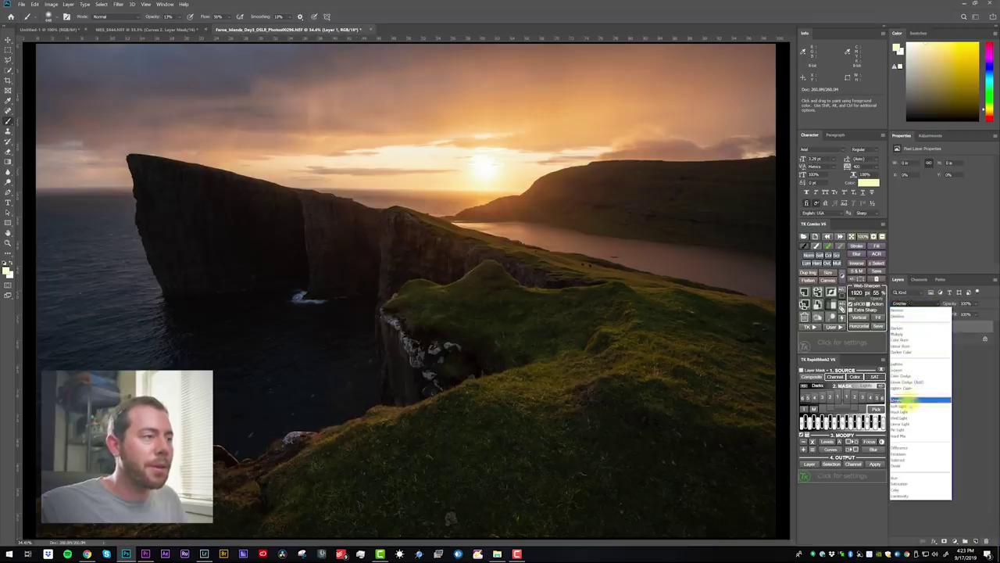
pyautogui.click(909, 405)
pyautogui.doubleClick(923, 327)
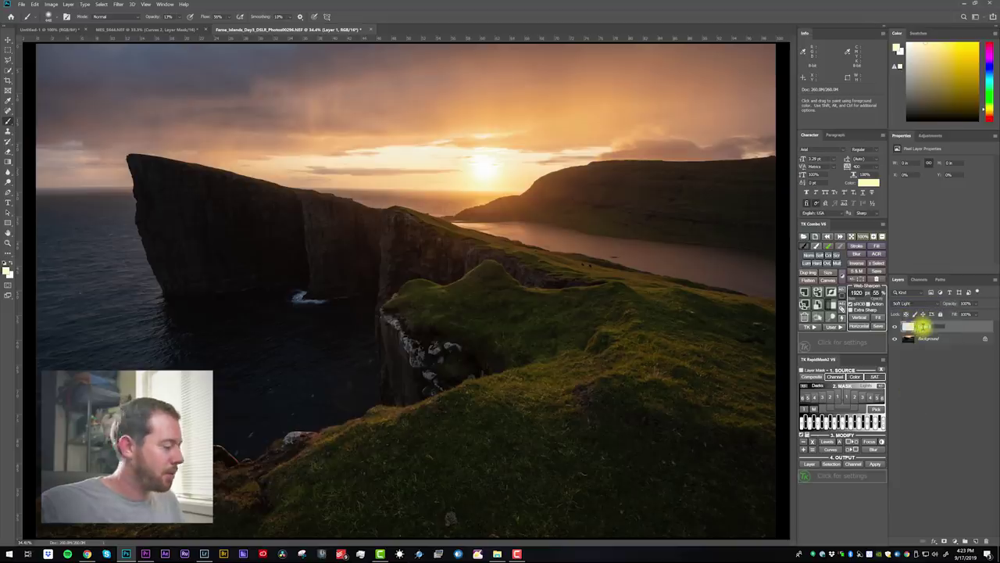
pyautogui.write('dodge')
pyautogui.press('Return')
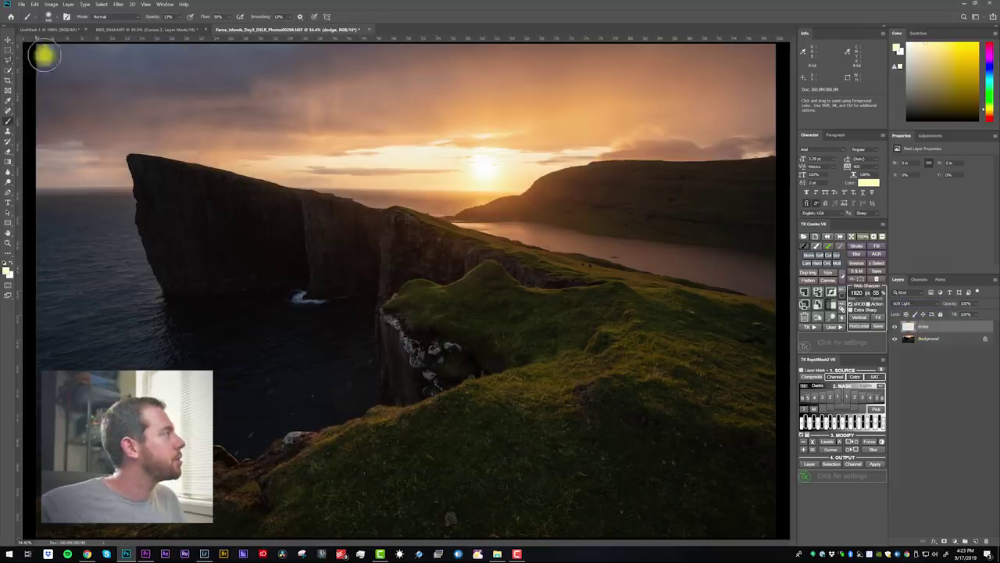
pyautogui.click(49, 16)
pyautogui.click(138, 22)
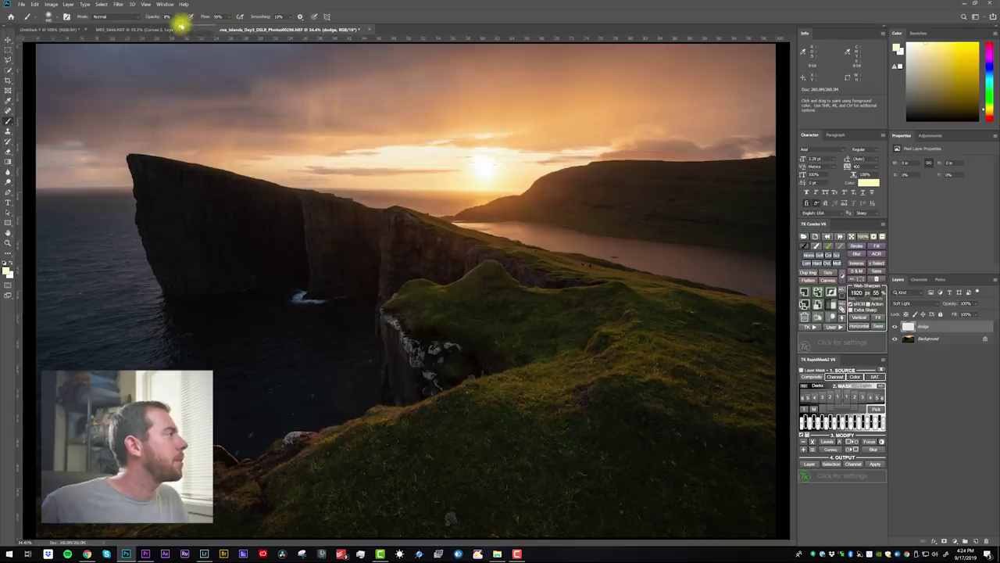
# Paint a soft glow over the sun, hill edge and cliff tops, comparing with the layer hidden.
pyautogui.moveTo(484, 172)
pyautogui.mouseDown()
pyautogui.moveTo(476, 172)
pyautogui.moveTo(495, 178)
pyautogui.moveTo(469, 170)
pyautogui.moveTo(476, 161)
pyautogui.moveTo(501, 166)
pyautogui.mouseUp()
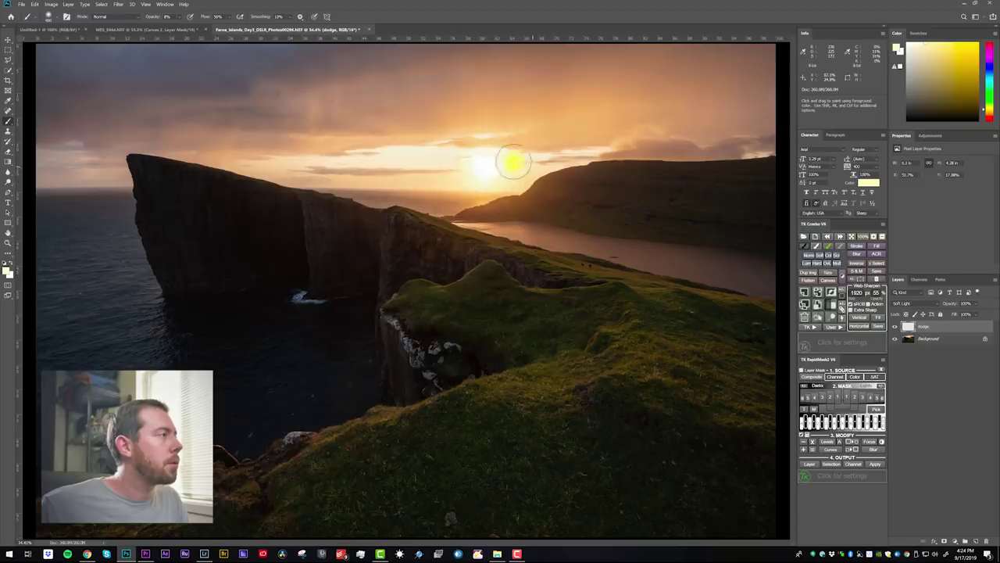
pyautogui.moveTo(505, 164)
pyautogui.mouseDown()
pyautogui.moveTo(539, 159)
pyautogui.moveTo(529, 184)
pyautogui.mouseUp()
pyautogui.moveTo(468, 159)
pyautogui.mouseDown()
pyautogui.moveTo(451, 183)
pyautogui.moveTo(426, 178)
pyautogui.mouseUp()
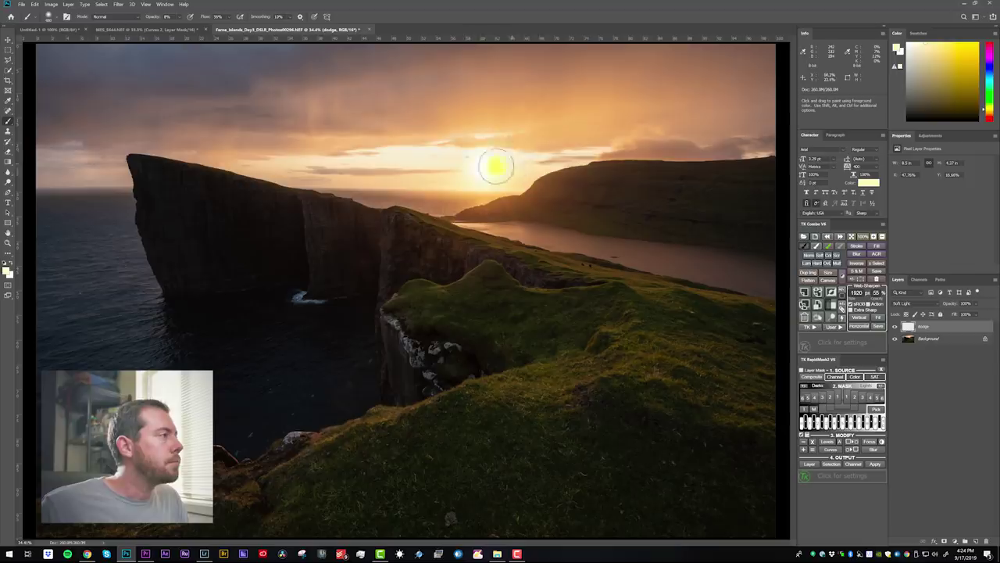
pyautogui.click(896, 326)
pyautogui.click(895, 327)
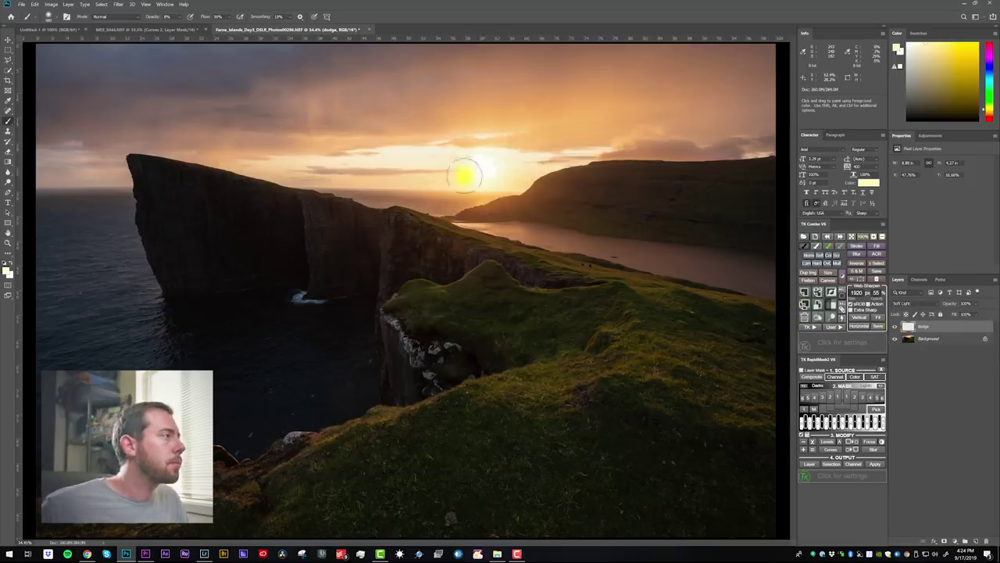
pyautogui.moveTo(543, 172)
pyautogui.mouseDown()
pyautogui.moveTo(463, 202)
pyautogui.moveTo(553, 176)
pyautogui.moveTo(391, 193)
pyautogui.moveTo(451, 202)
pyautogui.moveTo(352, 187)
pyautogui.moveTo(448, 163)
pyautogui.moveTo(461, 178)
pyautogui.moveTo(464, 212)
pyautogui.moveTo(474, 211)
pyautogui.moveTo(507, 189)
pyautogui.moveTo(478, 197)
pyautogui.moveTo(522, 177)
pyautogui.moveTo(536, 187)
pyautogui.moveTo(527, 180)
pyautogui.moveTo(568, 162)
pyautogui.mouseUp()
pyautogui.moveTo(506, 184)
pyautogui.mouseDown()
pyautogui.moveTo(565, 261)
pyautogui.moveTo(554, 185)
pyautogui.moveTo(543, 217)
pyautogui.moveTo(528, 175)
pyautogui.moveTo(536, 172)
pyautogui.moveTo(539, 184)
pyautogui.moveTo(473, 208)
pyautogui.moveTo(448, 192)
pyautogui.moveTo(571, 156)
pyautogui.moveTo(522, 161)
pyautogui.moveTo(532, 380)
pyautogui.mouseUp()
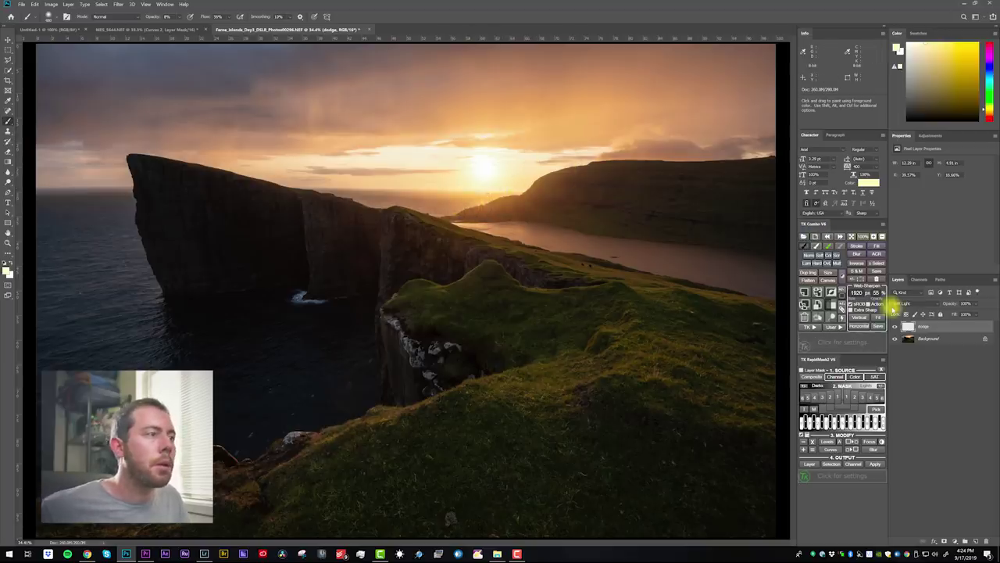
pyautogui.click(895, 326)
pyautogui.click(894, 326)
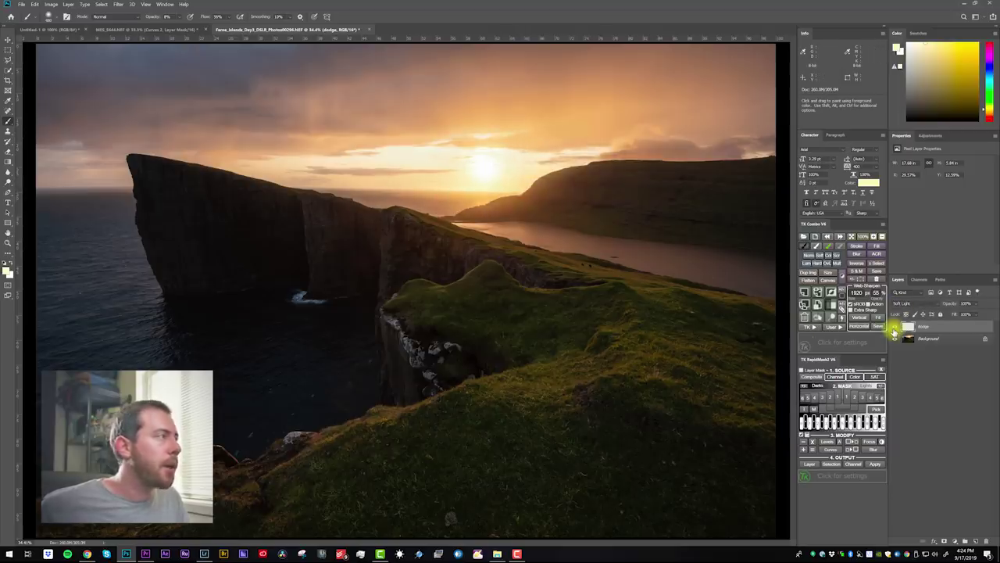
# Raise the brush opacity to 13% and slightly lower the dodge layer's opacity.
pyautogui.click(179, 18)
pyautogui.moveTo(179, 18); pyautogui.dragTo(188, 23)
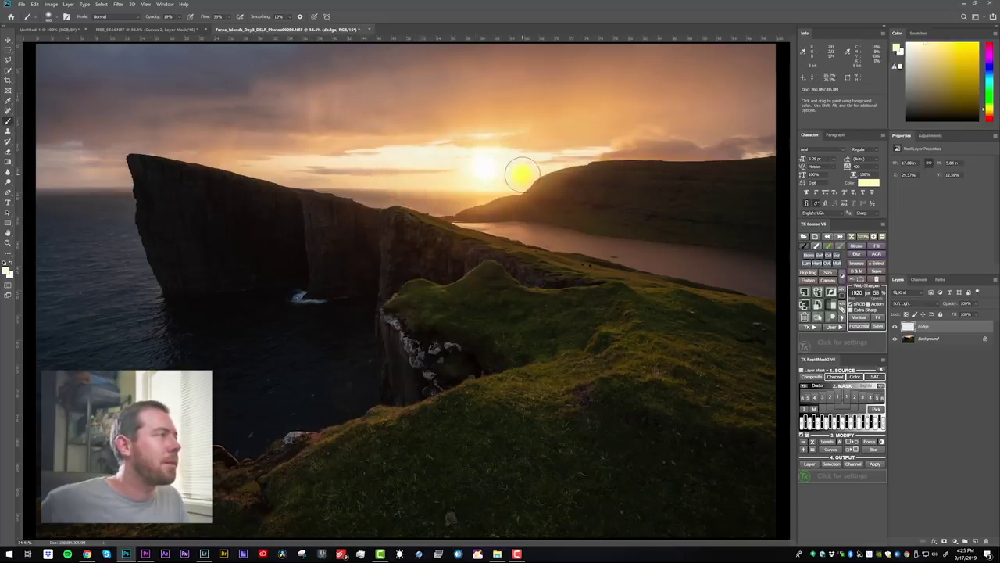
pyautogui.click(974, 303)
pyautogui.moveTo(970, 319); pyautogui.dragTo(963, 320)
pyautogui.click(895, 328)
pyautogui.click(895, 328)
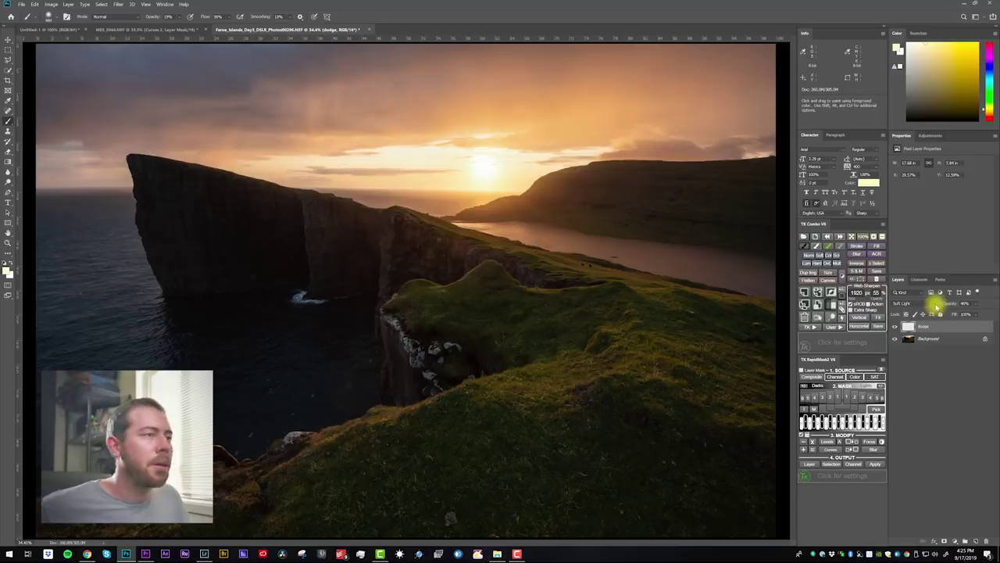
pyautogui.click(975, 540)
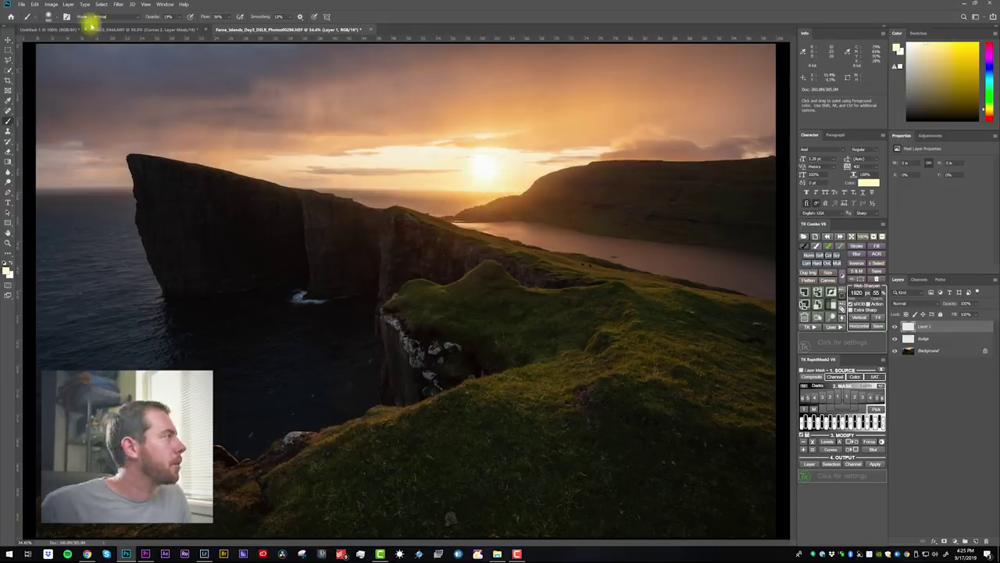
# Pick a pale cream paint colour and set the brush opacity to 6%.
pyautogui.click(52, 15)
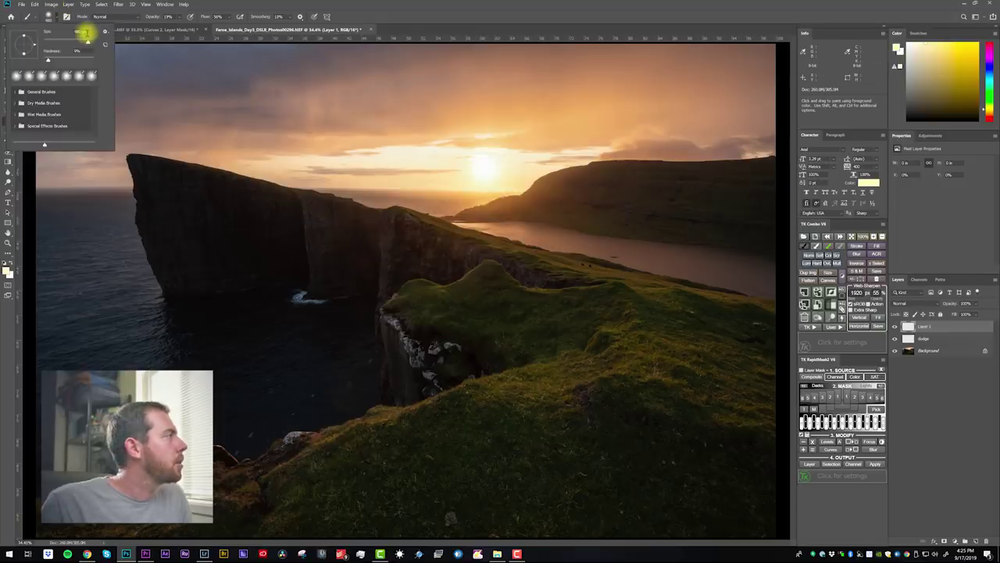
pyautogui.click(401, 10)
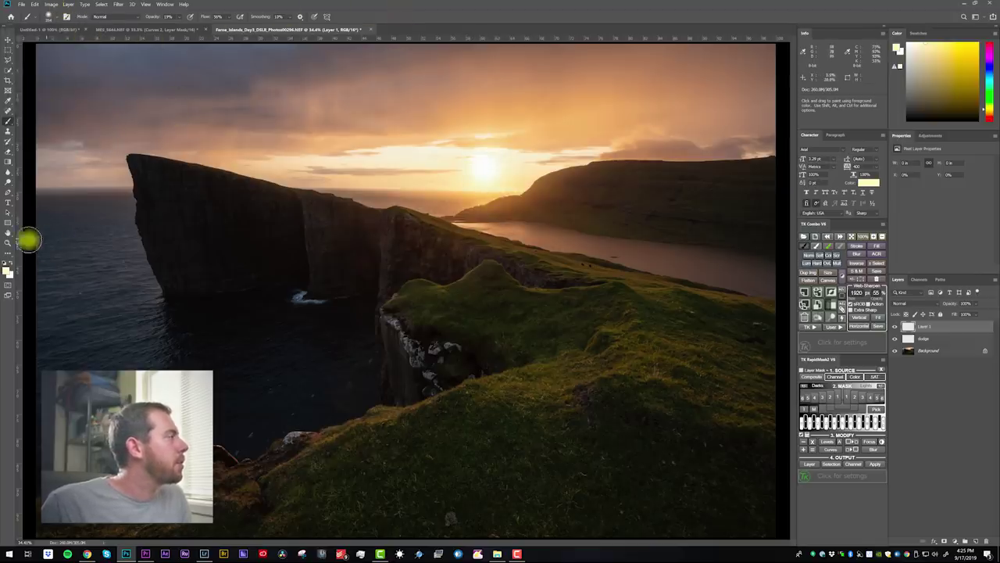
pyautogui.click(7, 270)
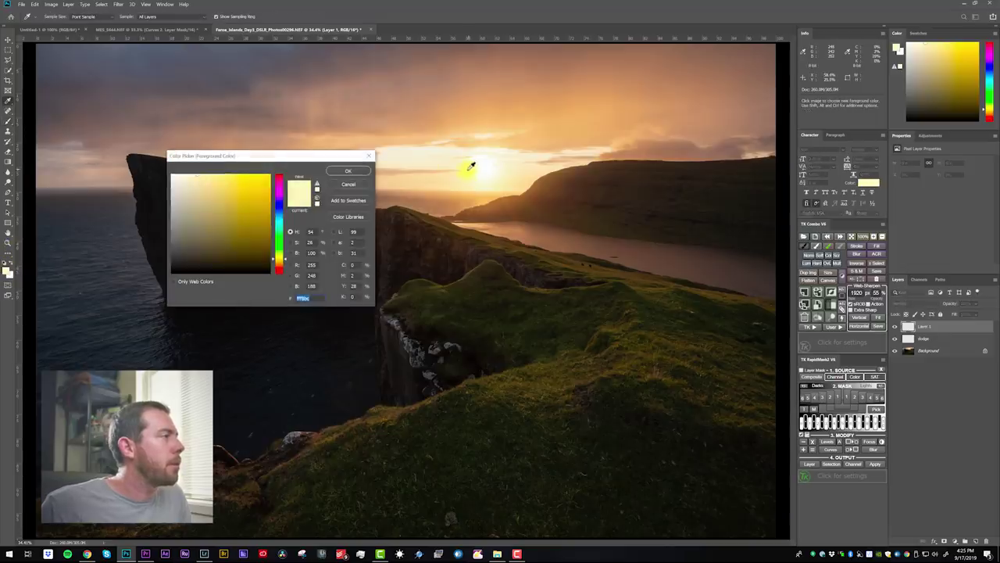
pyautogui.click(349, 172)
pyautogui.write('6')
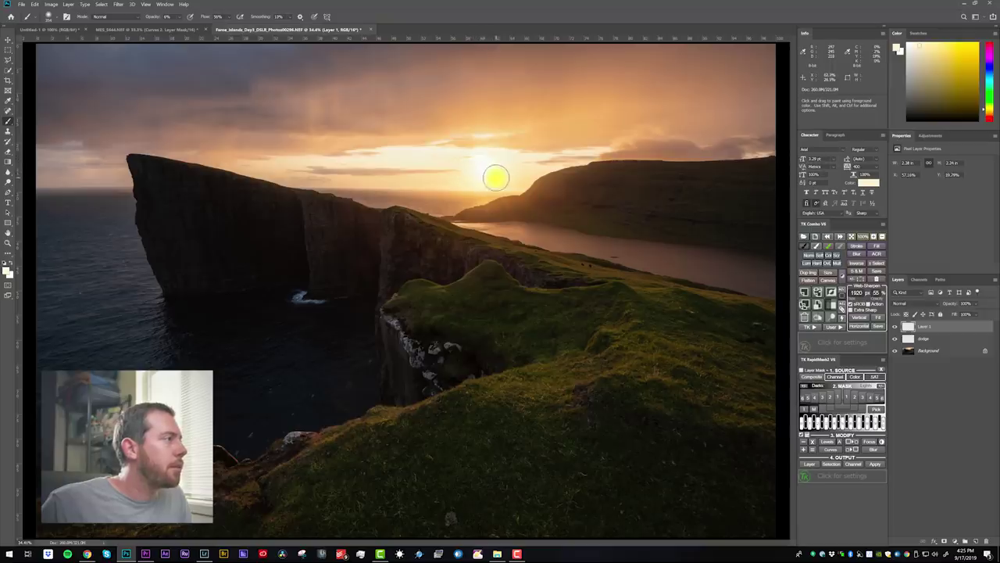
# Hide the new glow layer and zoom in closely on the sun.
pyautogui.click(894, 327)
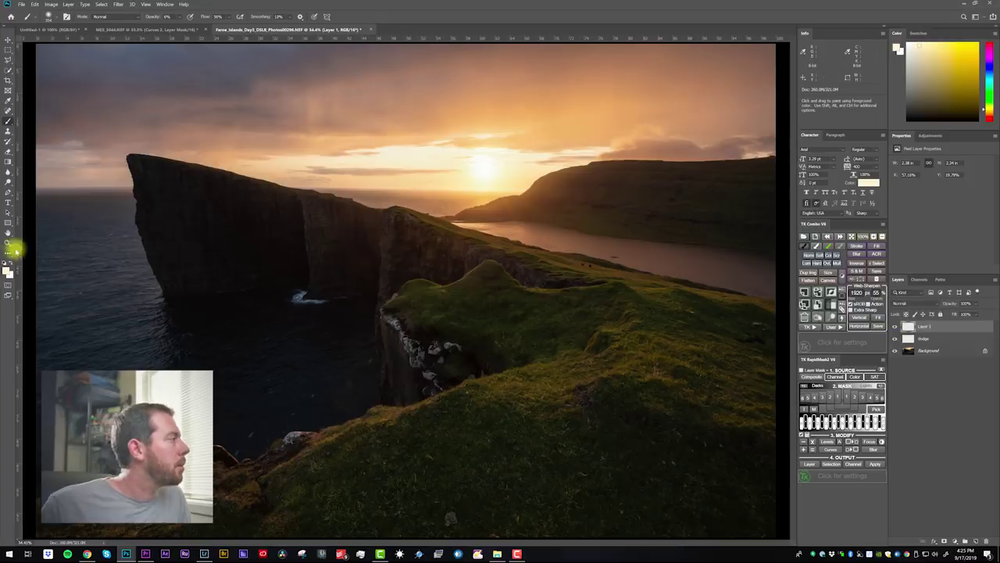
pyautogui.click(8, 242)
pyautogui.moveTo(483, 168); pyautogui.dragTo(503, 174)
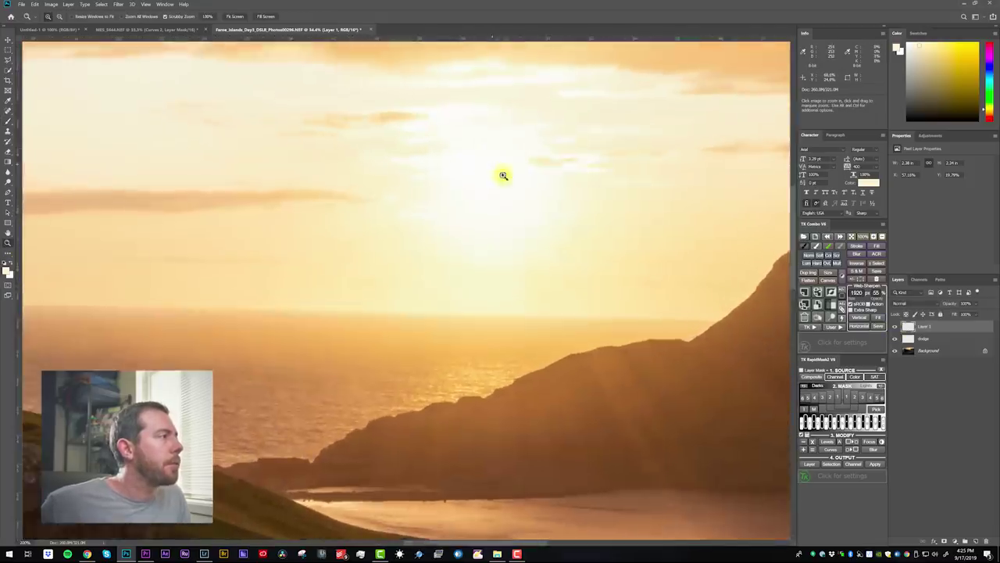
# Compare the sun glow with the dodge layer hidden and shown, then fit the photo on screen.
pyautogui.click(895, 338)
pyautogui.click(896, 331)
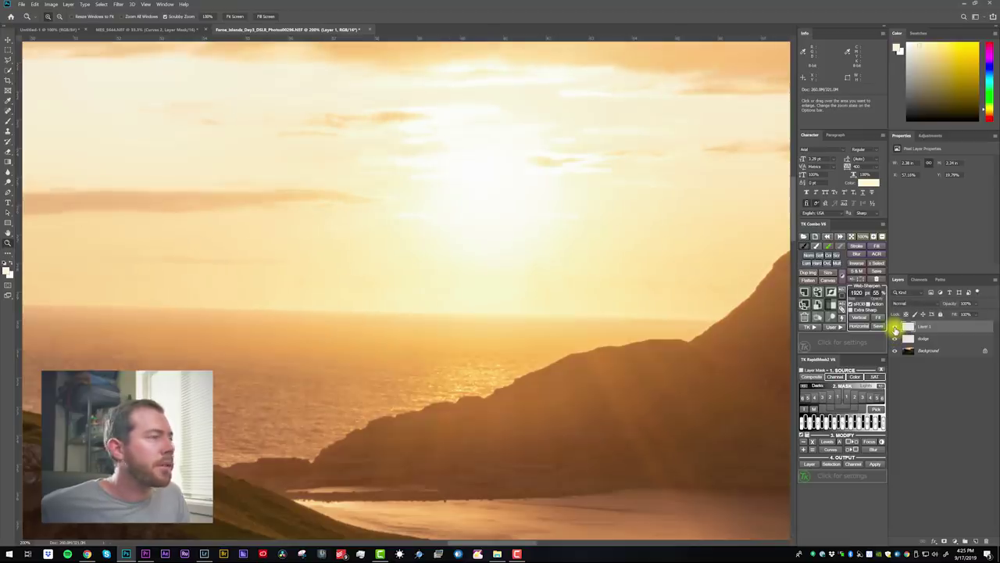
pyautogui.click(895, 339)
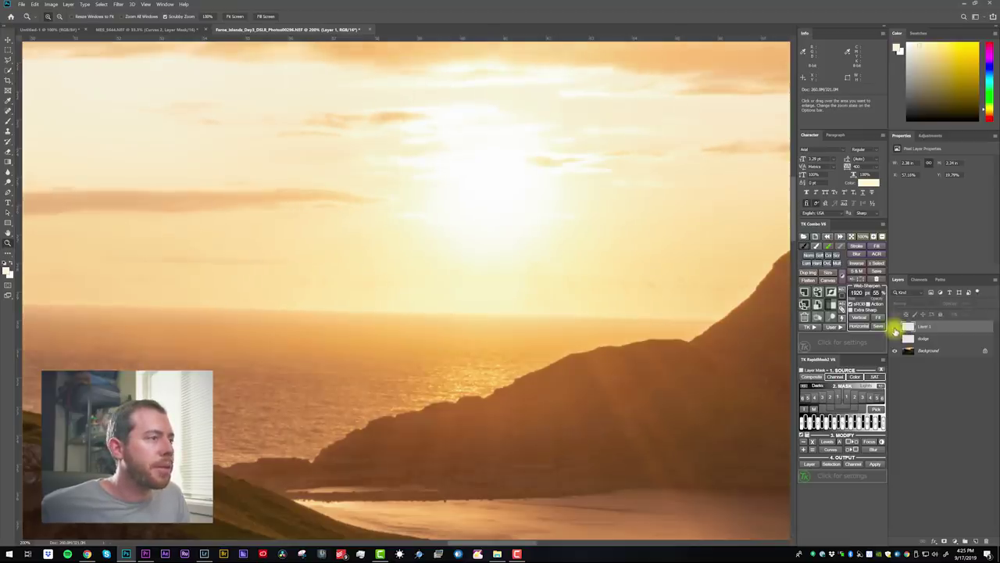
pyautogui.click(896, 338)
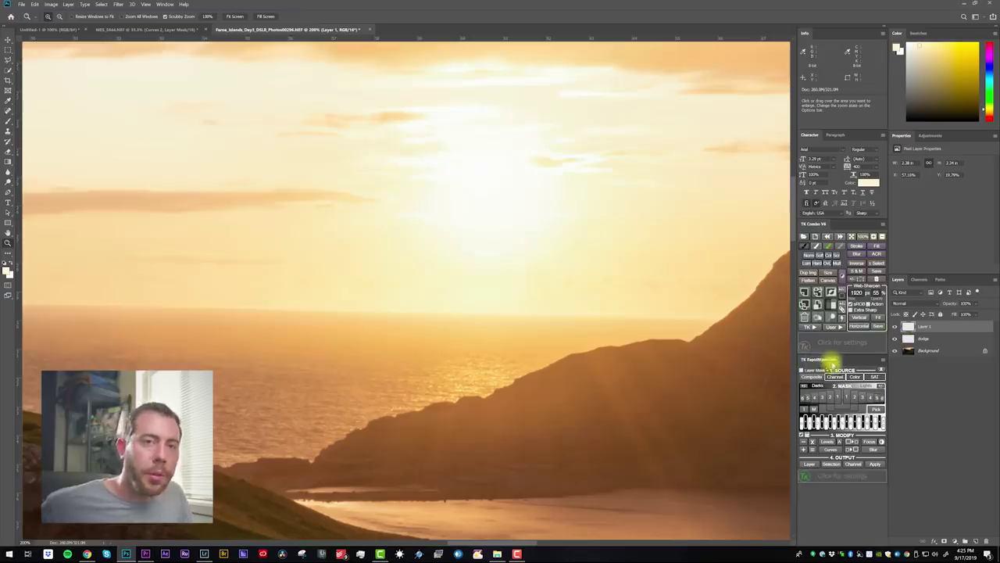
pyautogui.rightClick(411, 275)
pyautogui.click(426, 279)
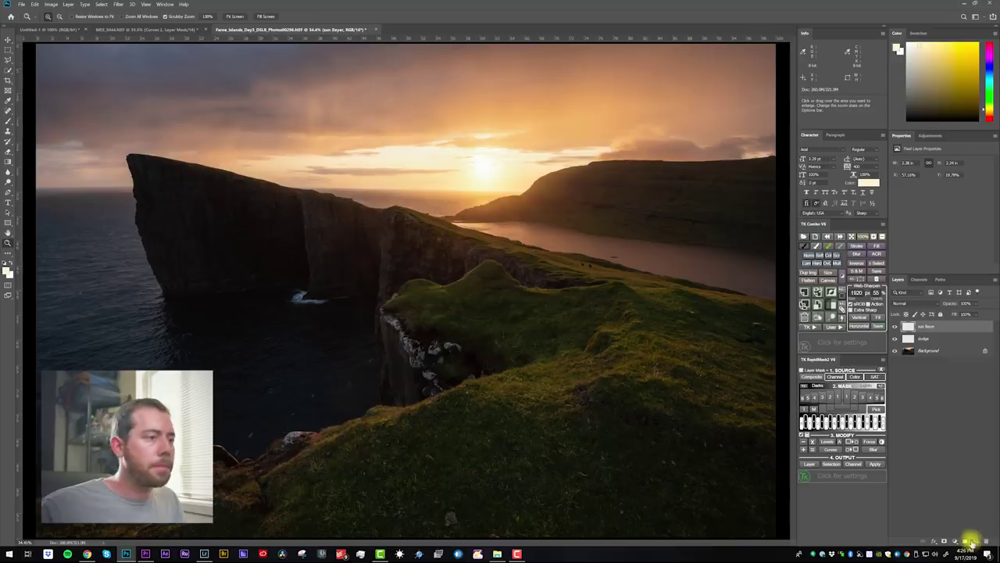
pyautogui.click(976, 541)
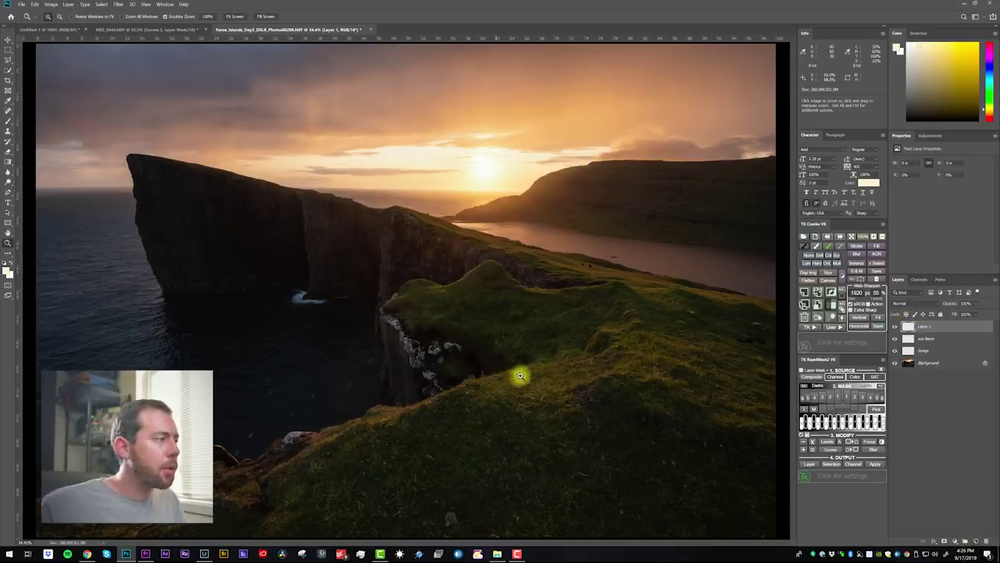
# Set the new layer to Overlay and choose a light cream paint colour for the brush.
pyautogui.click(911, 304)
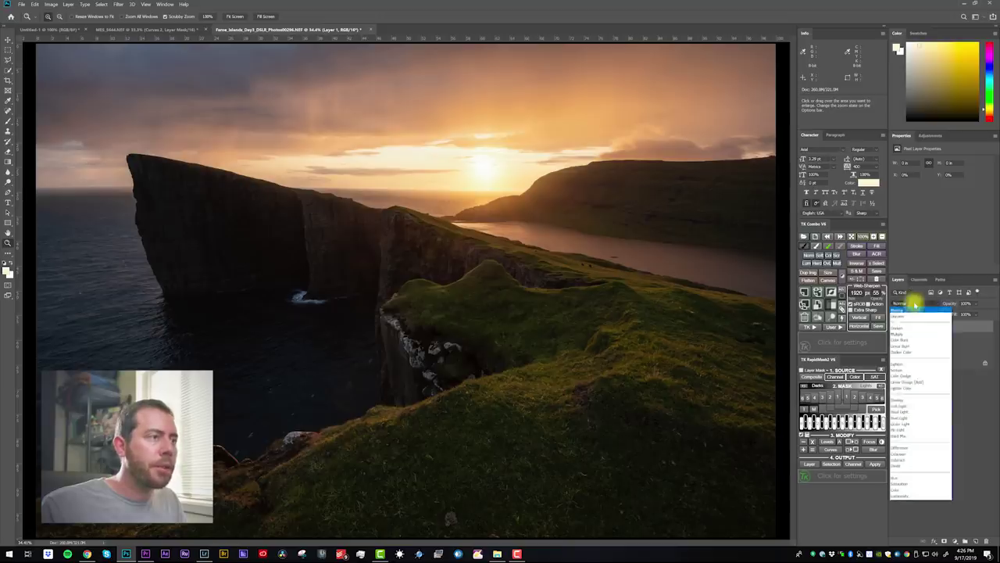
pyautogui.click(909, 400)
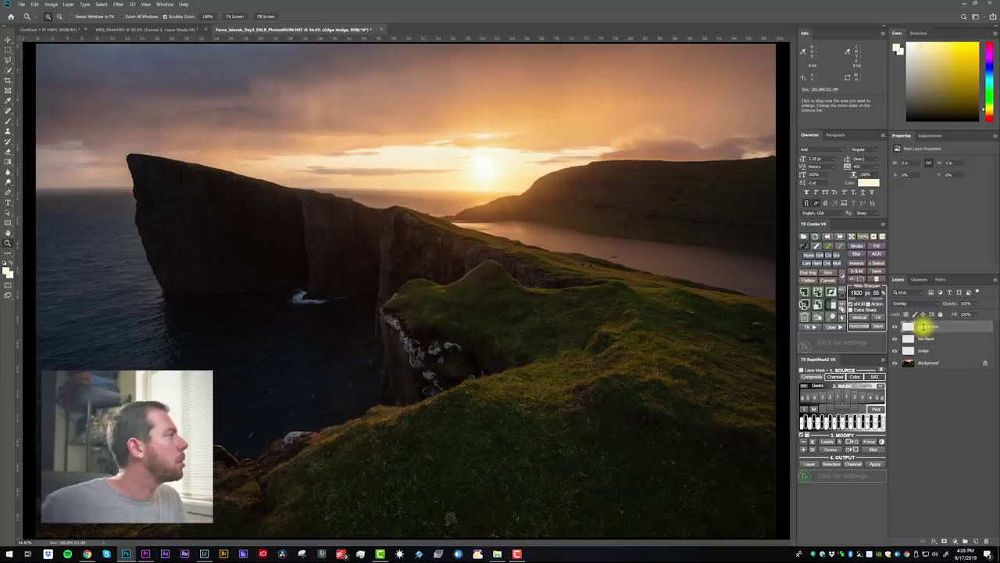
pyautogui.click(8, 120)
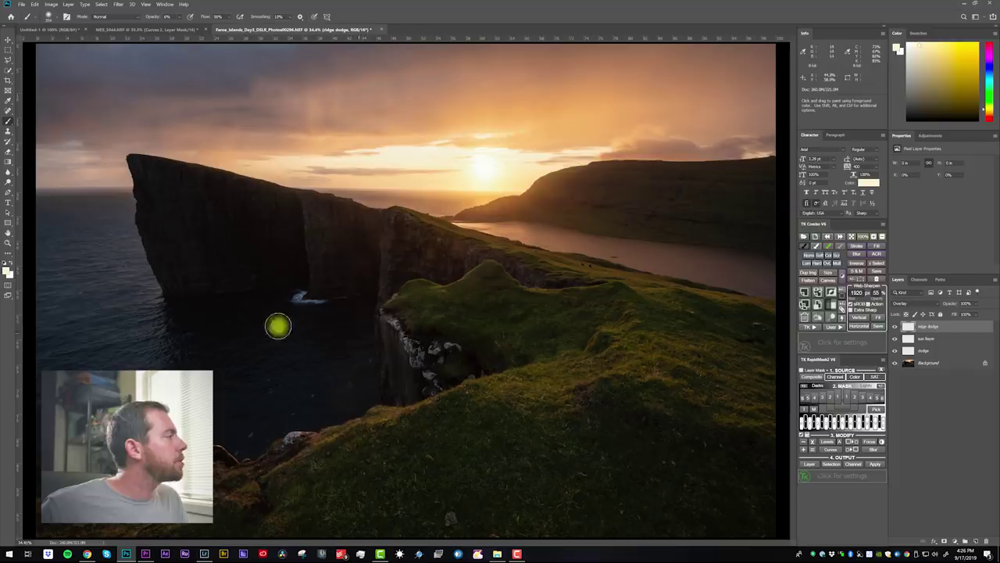
pyautogui.click(7, 270)
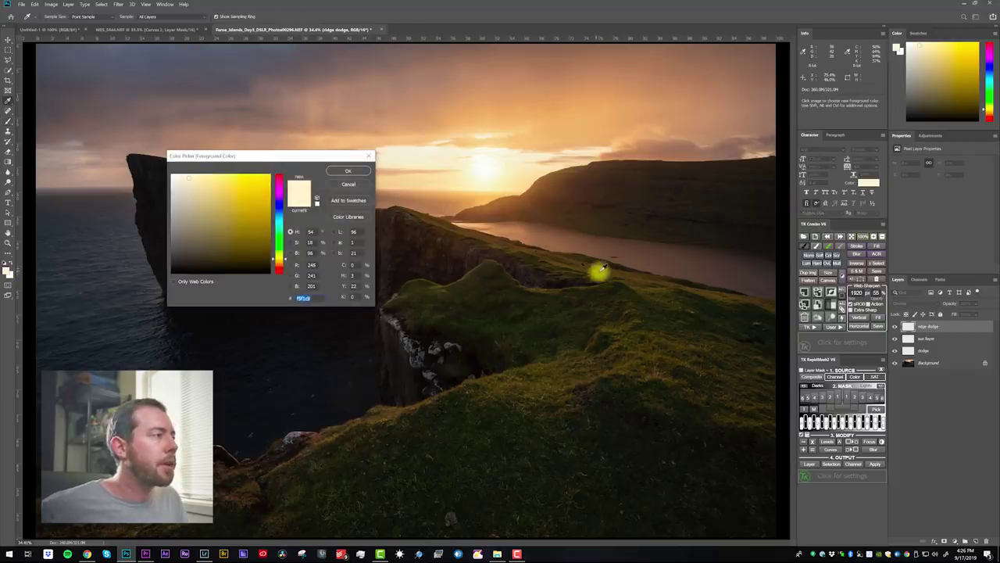
pyautogui.click(608, 271)
pyautogui.click(608, 270)
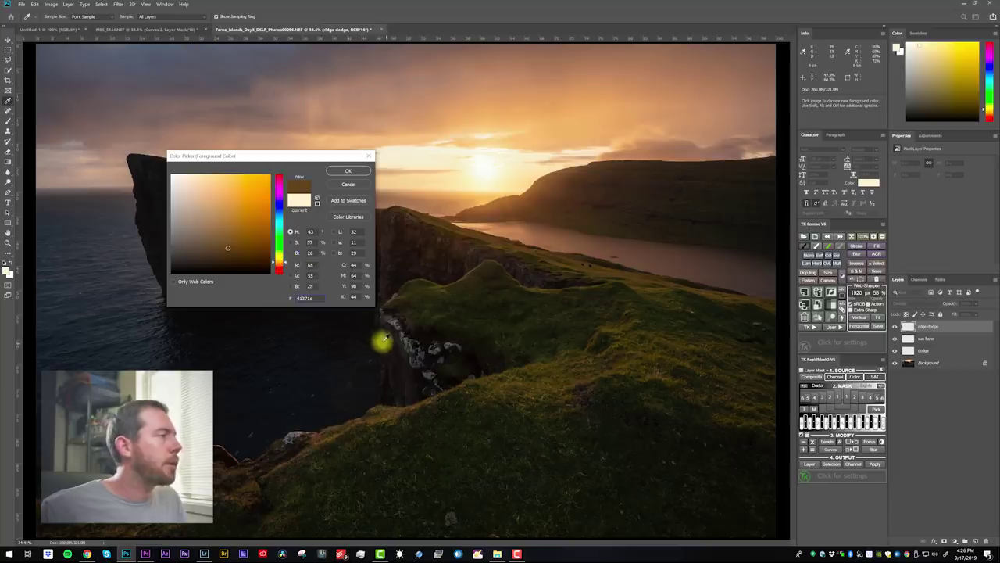
pyautogui.click(207, 176)
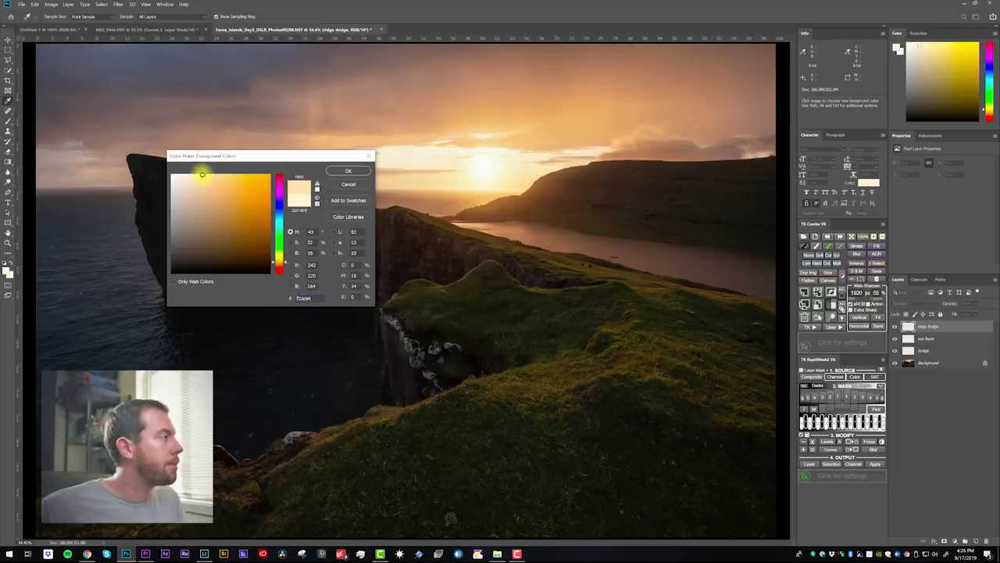
pyautogui.click(348, 170)
pyautogui.press('b')
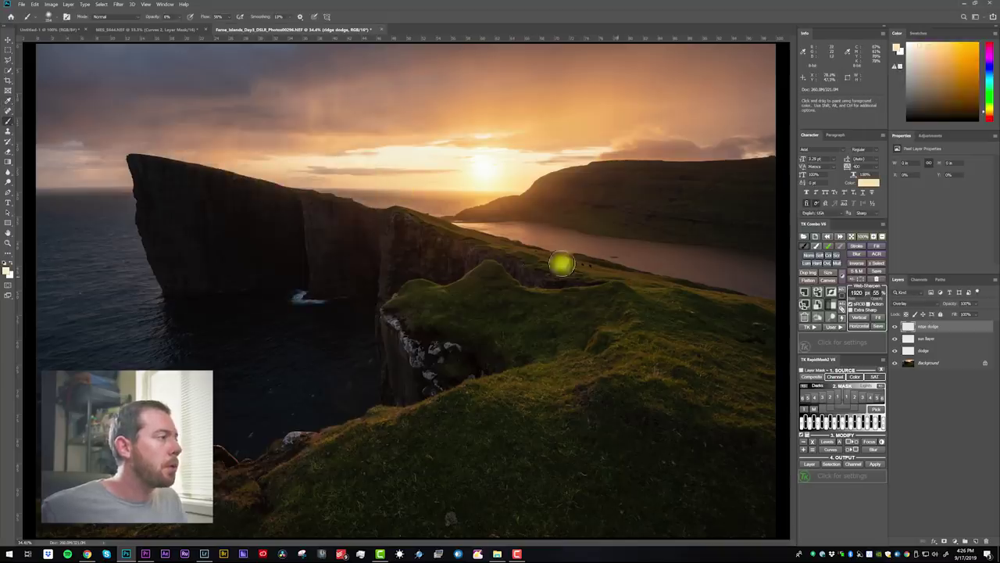
# Brush soft cream light along the grassy ridge and its lower edge at 6% opacity.
pyautogui.click(52, 16)
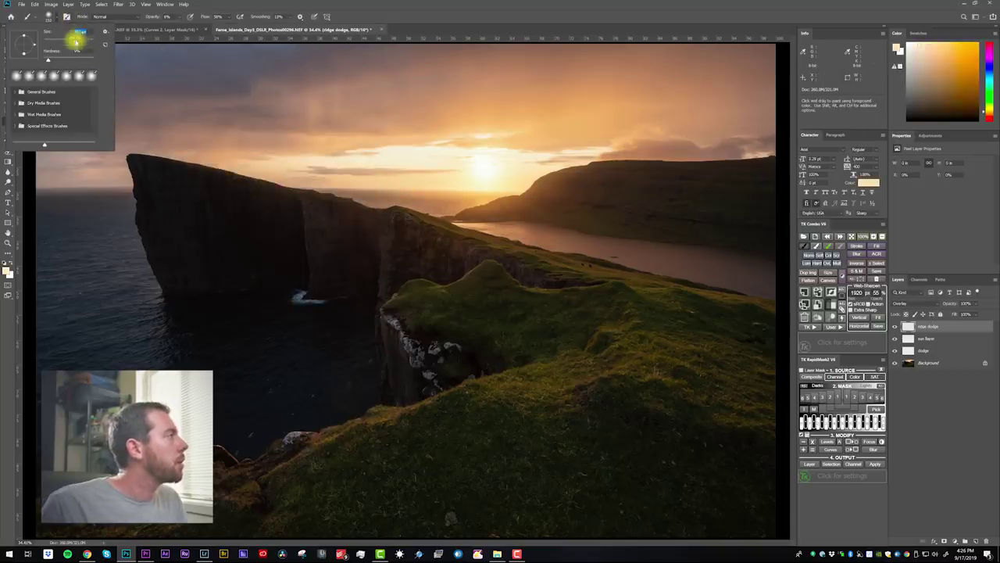
pyautogui.click(485, 381)
pyautogui.moveTo(590, 354)
pyautogui.mouseDown()
pyautogui.moveTo(597, 364)
pyautogui.moveTo(382, 415)
pyautogui.moveTo(428, 406)
pyautogui.mouseUp()
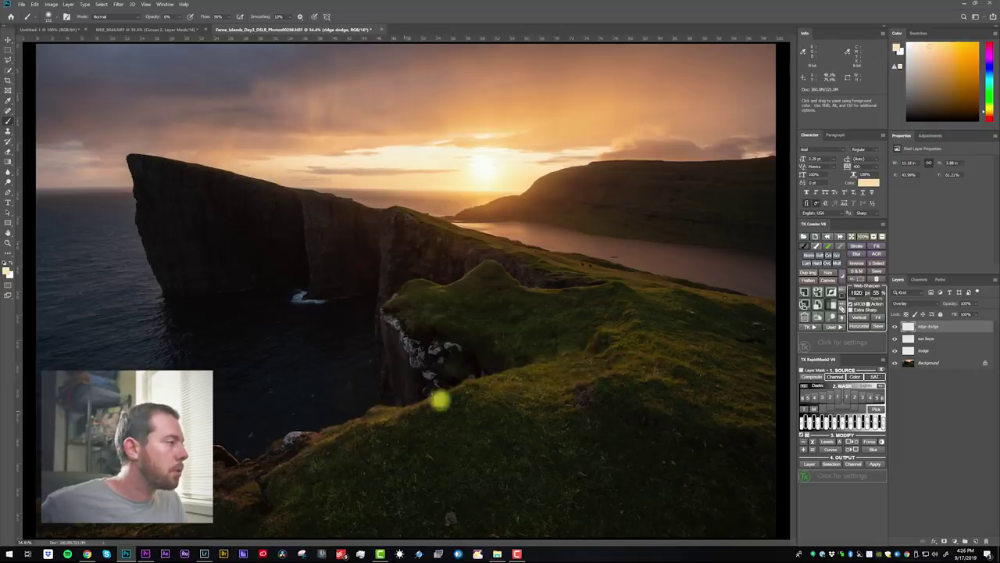
pyautogui.moveTo(175, 17); pyautogui.dragTo(184, 21)
pyautogui.moveTo(386, 411)
pyautogui.mouseDown()
pyautogui.moveTo(257, 474)
pyautogui.moveTo(459, 386)
pyautogui.moveTo(435, 399)
pyautogui.moveTo(534, 368)
pyautogui.moveTo(489, 382)
pyautogui.mouseUp()
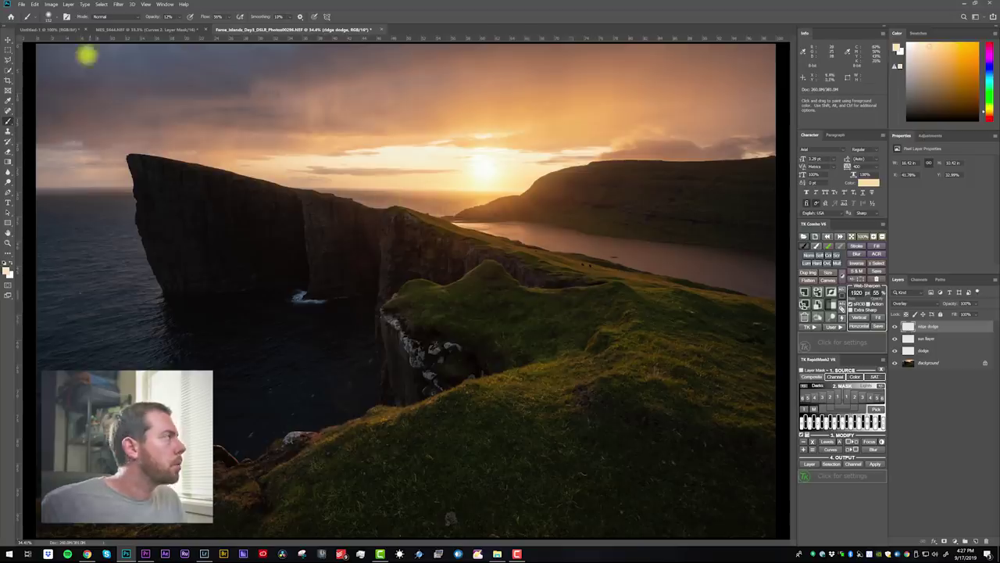
# Resize the brush and paint faint light from the lower slope up to the ridge top.
pyautogui.click(49, 17)
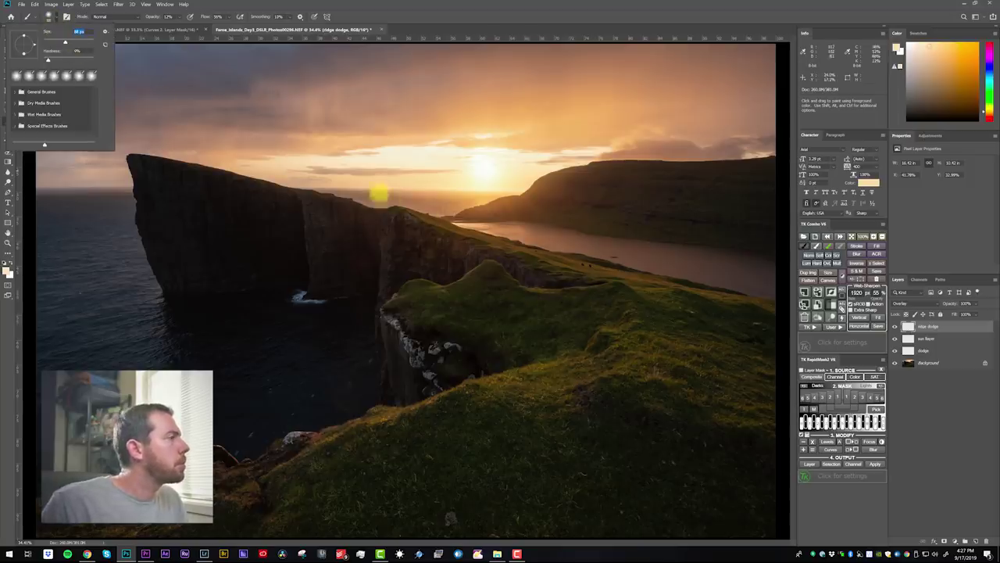
pyautogui.click(526, 289)
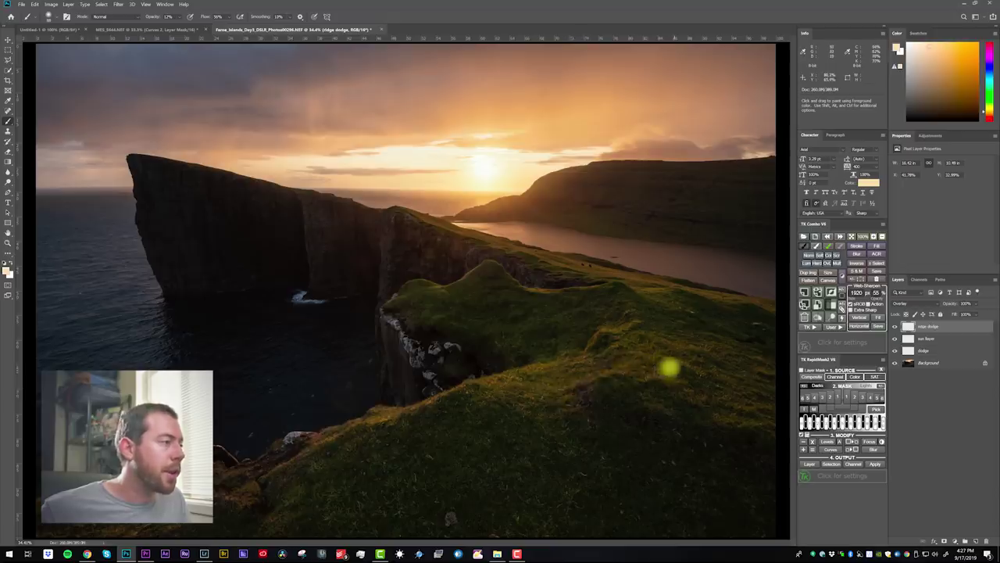
pyautogui.moveTo(632, 284); pyautogui.dragTo(641, 291)
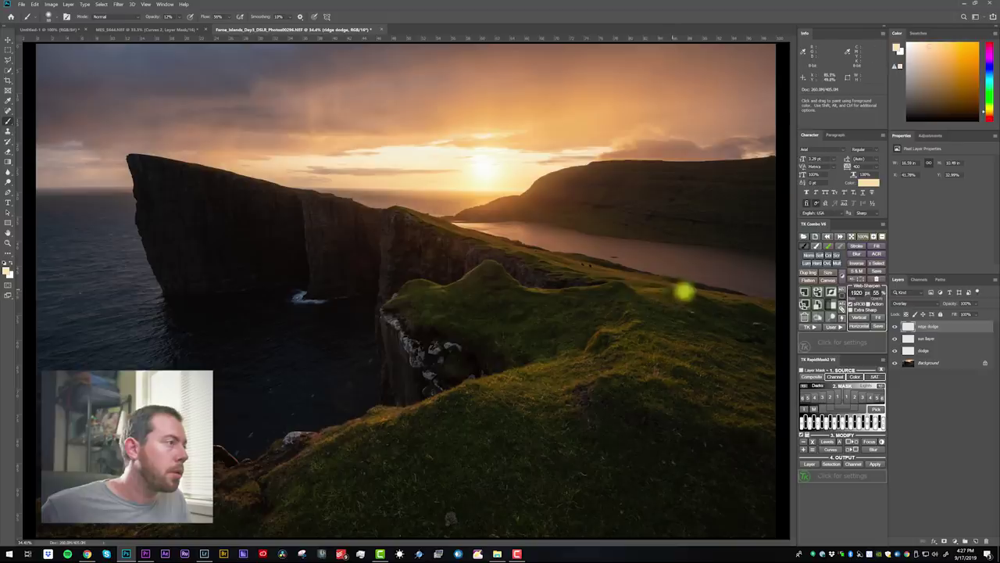